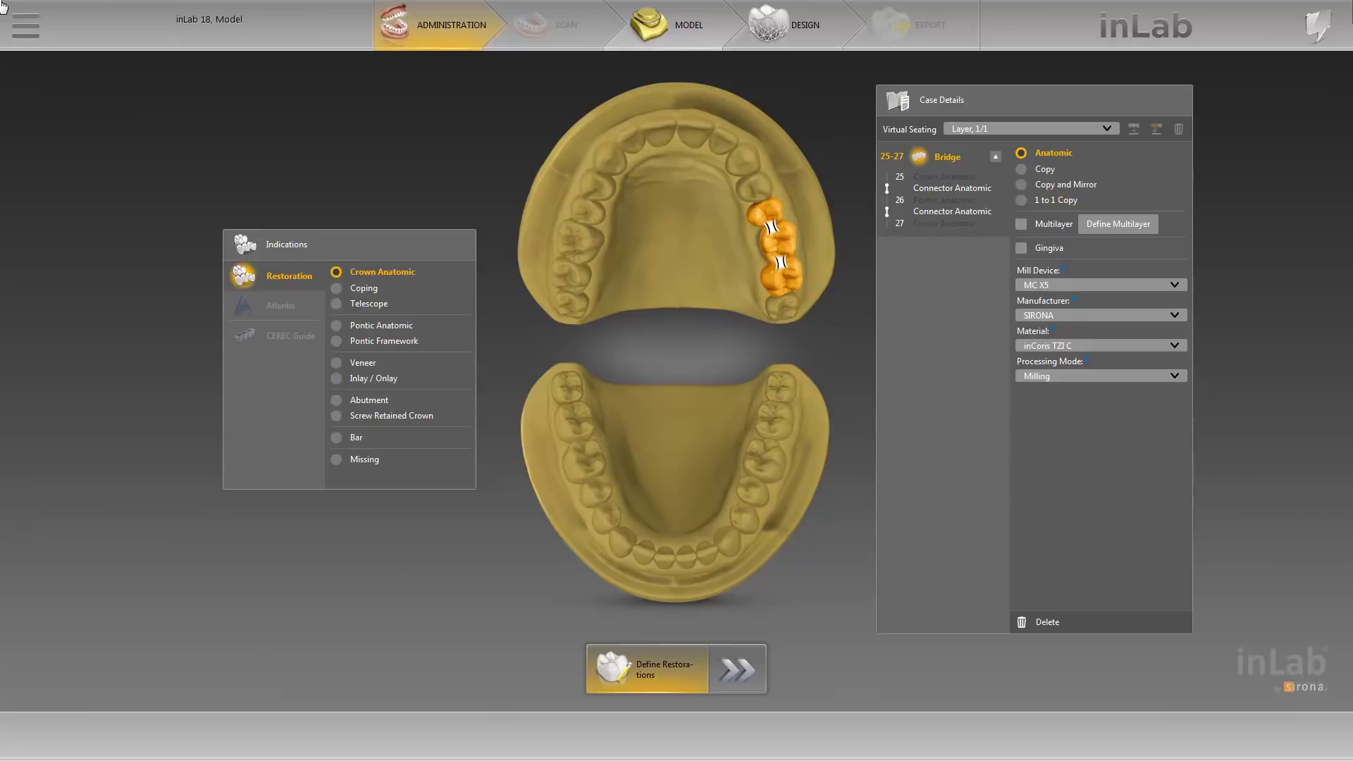
Step: Move on to the Model phase and go through the model axis and jaw line stages to the margin drawing for tooth 25
left_click(741, 673)
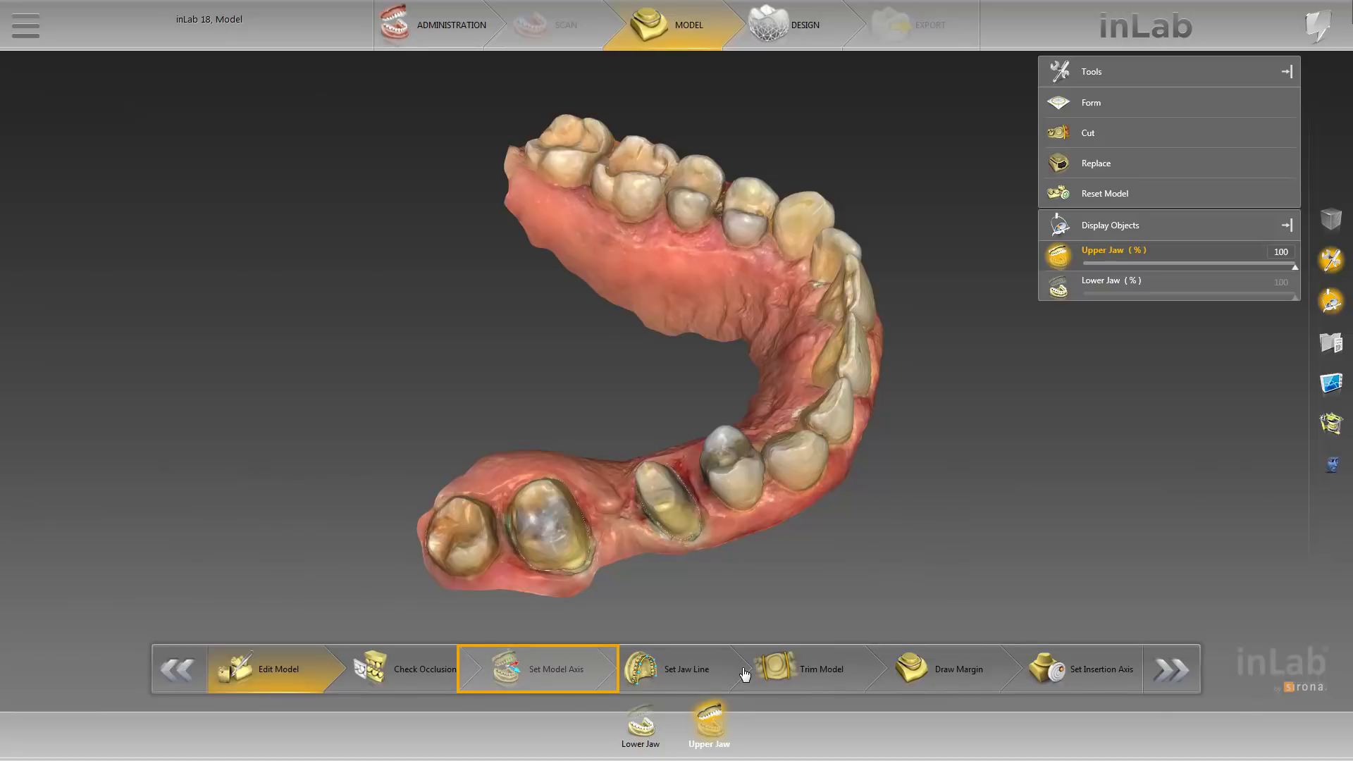
left_click(560, 669)
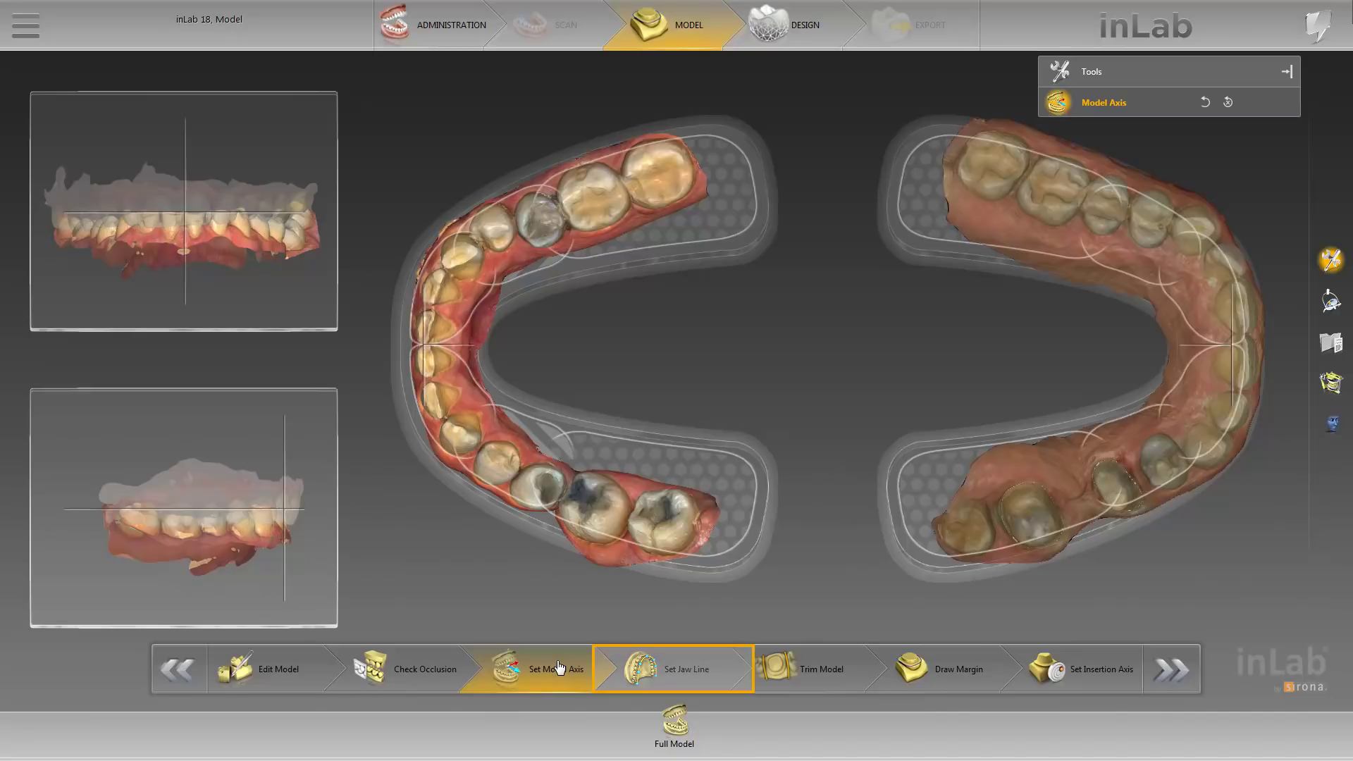
left_click(697, 677)
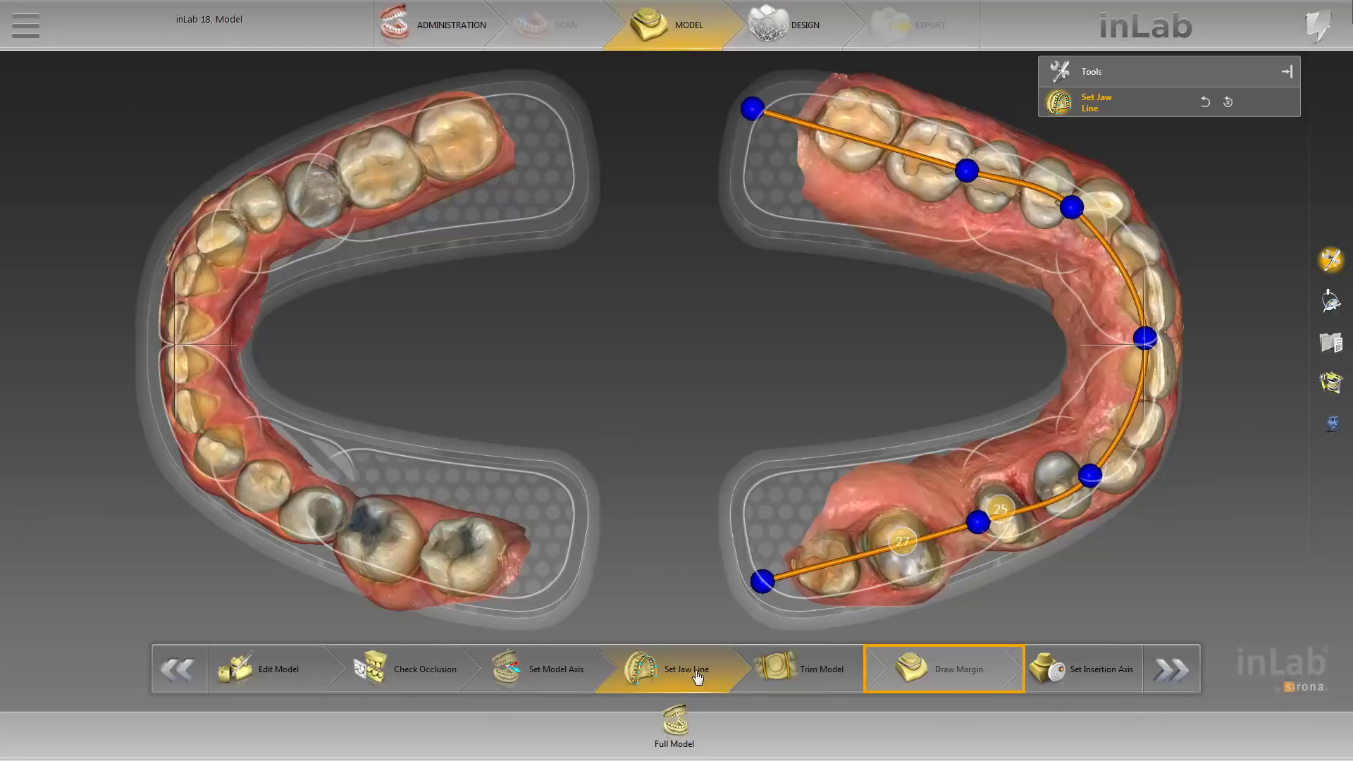
left_click(948, 668)
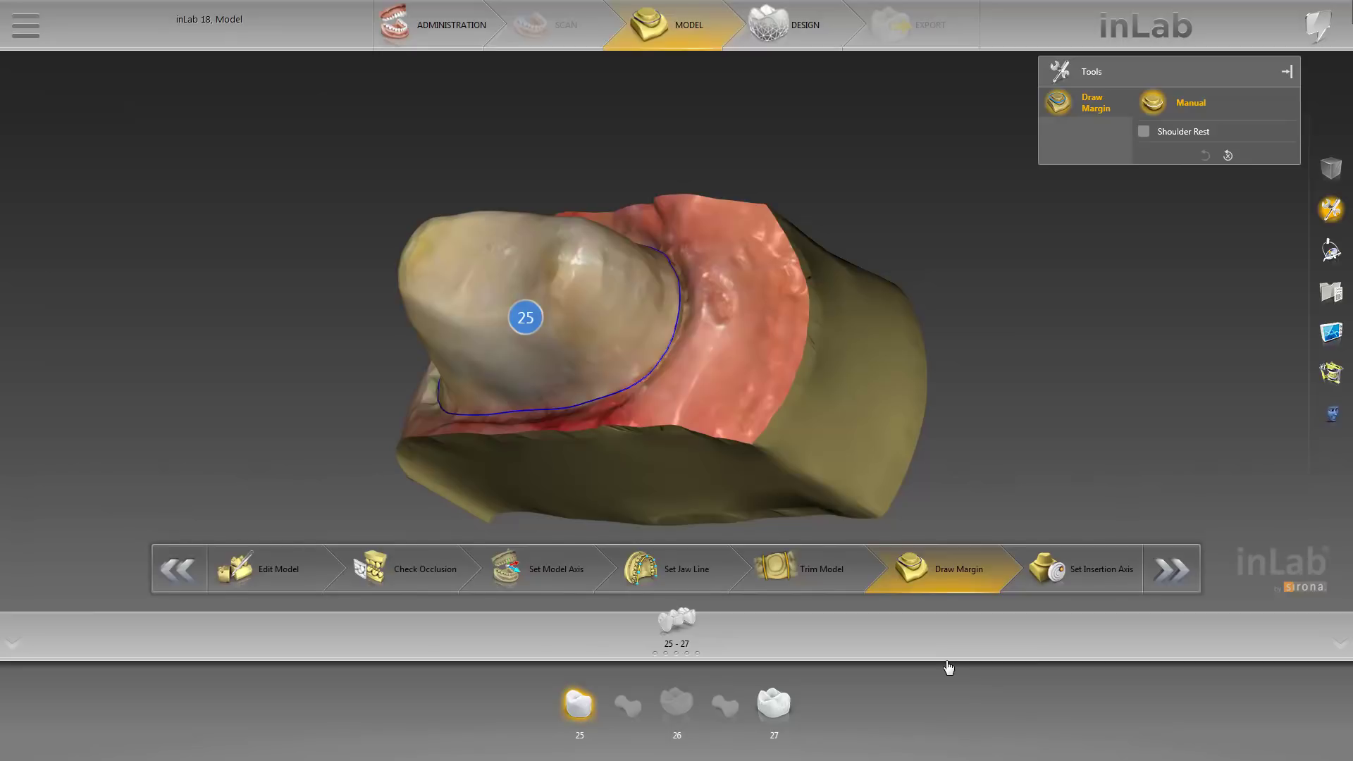
Step: Transfer the case to the inLab Model 18 app
left_click(26, 37)
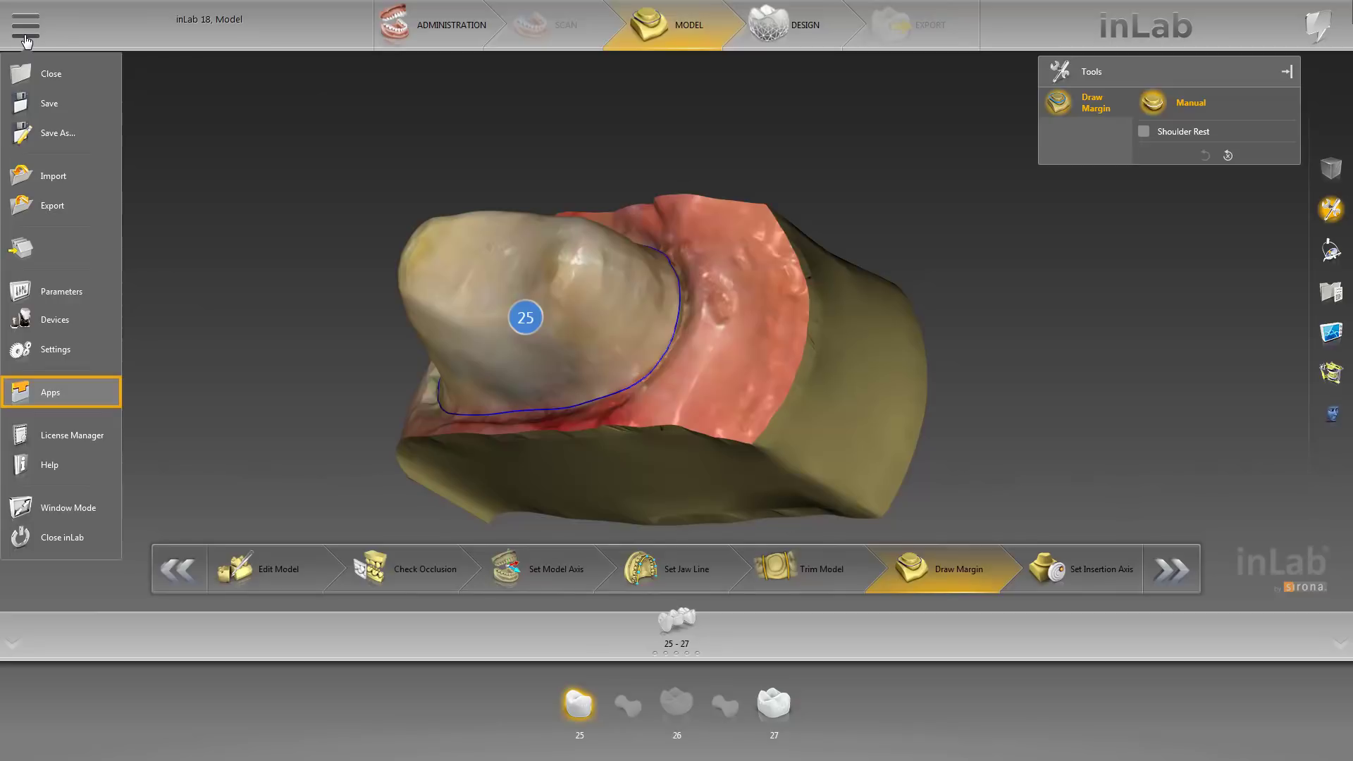
left_click(53, 392)
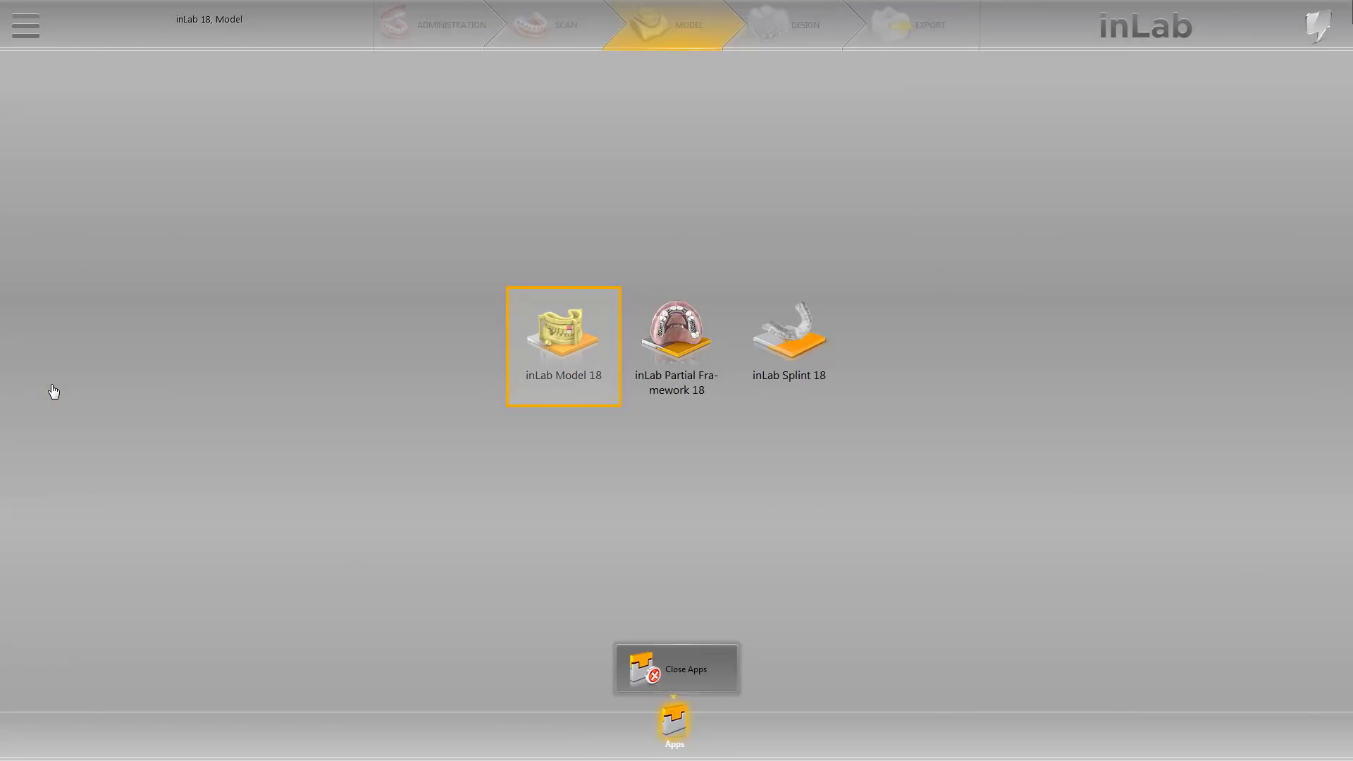
left_click(551, 345)
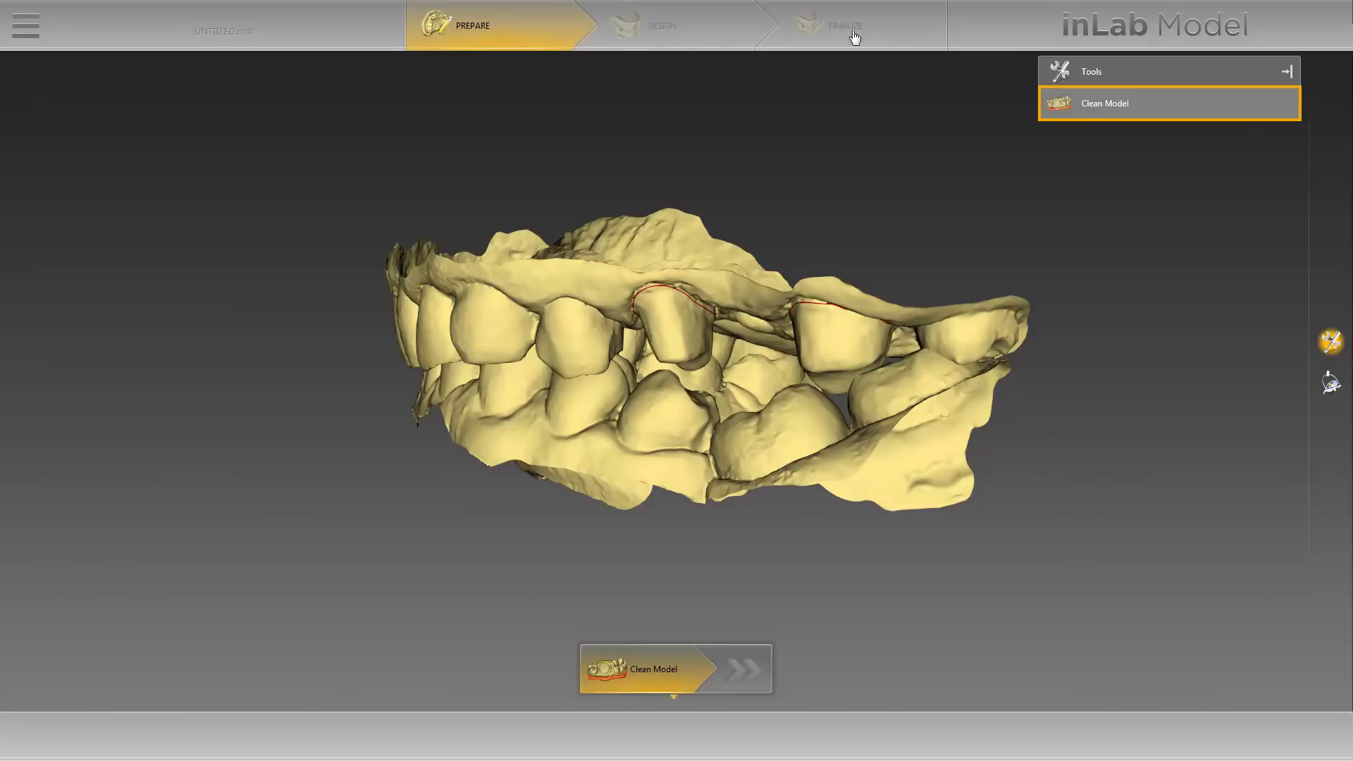
Step: Check the jaws' trim lines separately with Clean Model, leave only the upper jaw displayed, and apply the cleaning to create the model bases
left_click(1095, 112)
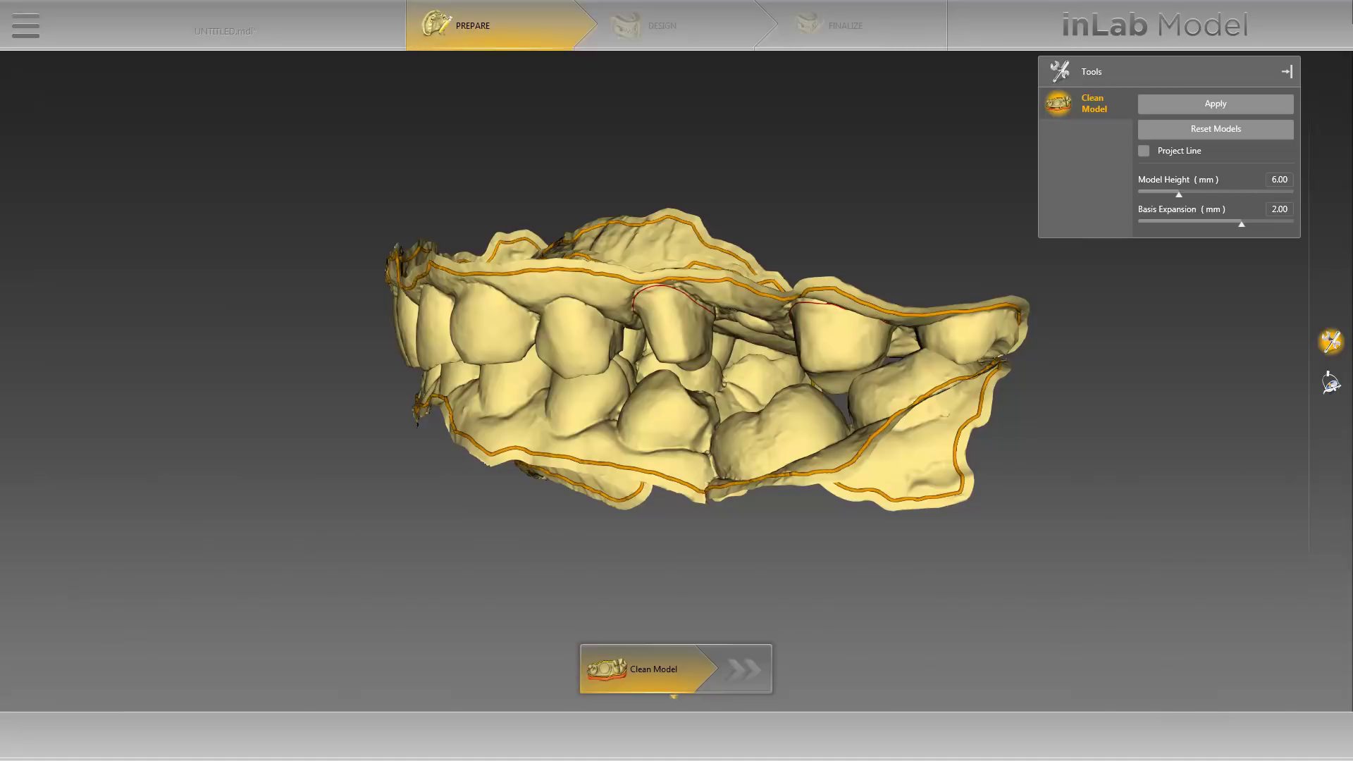
middle_click_drag(810, 598, 801, 552)
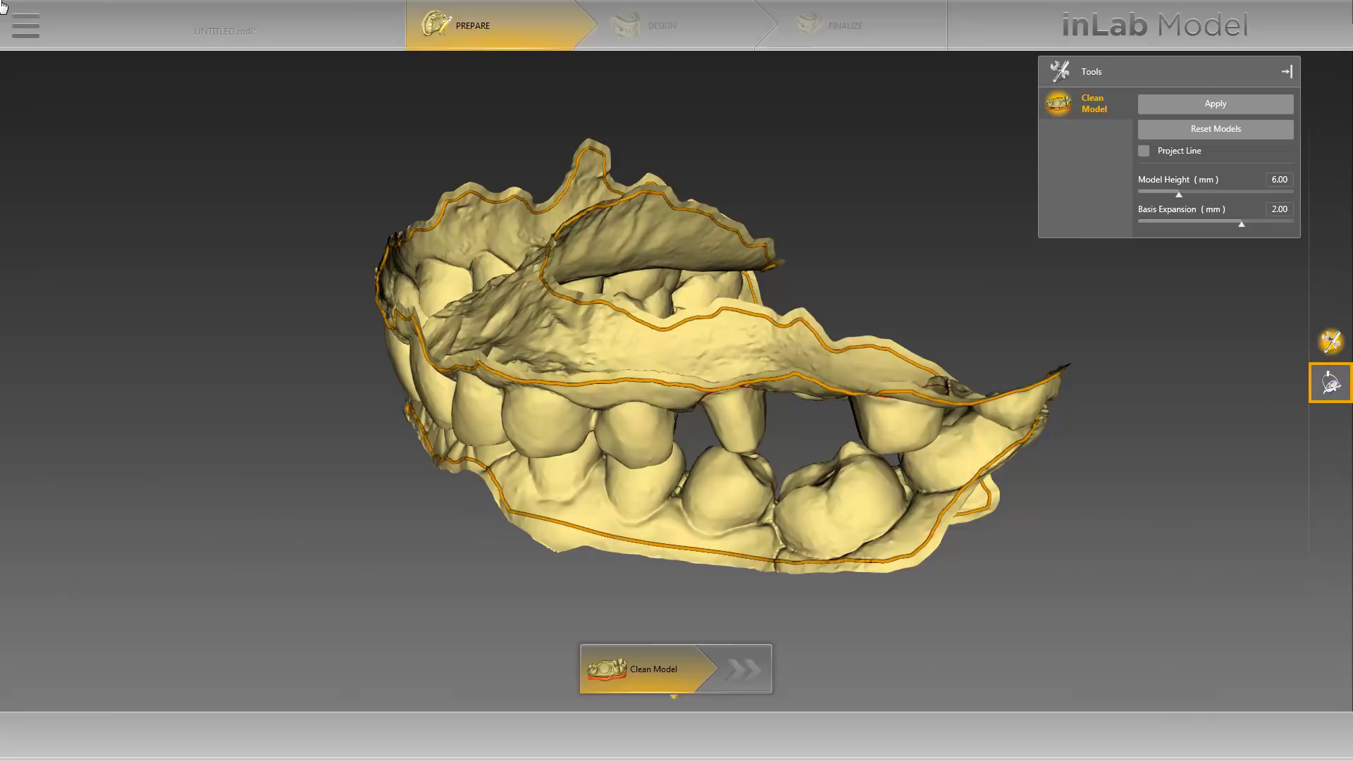
left_click(1331, 384)
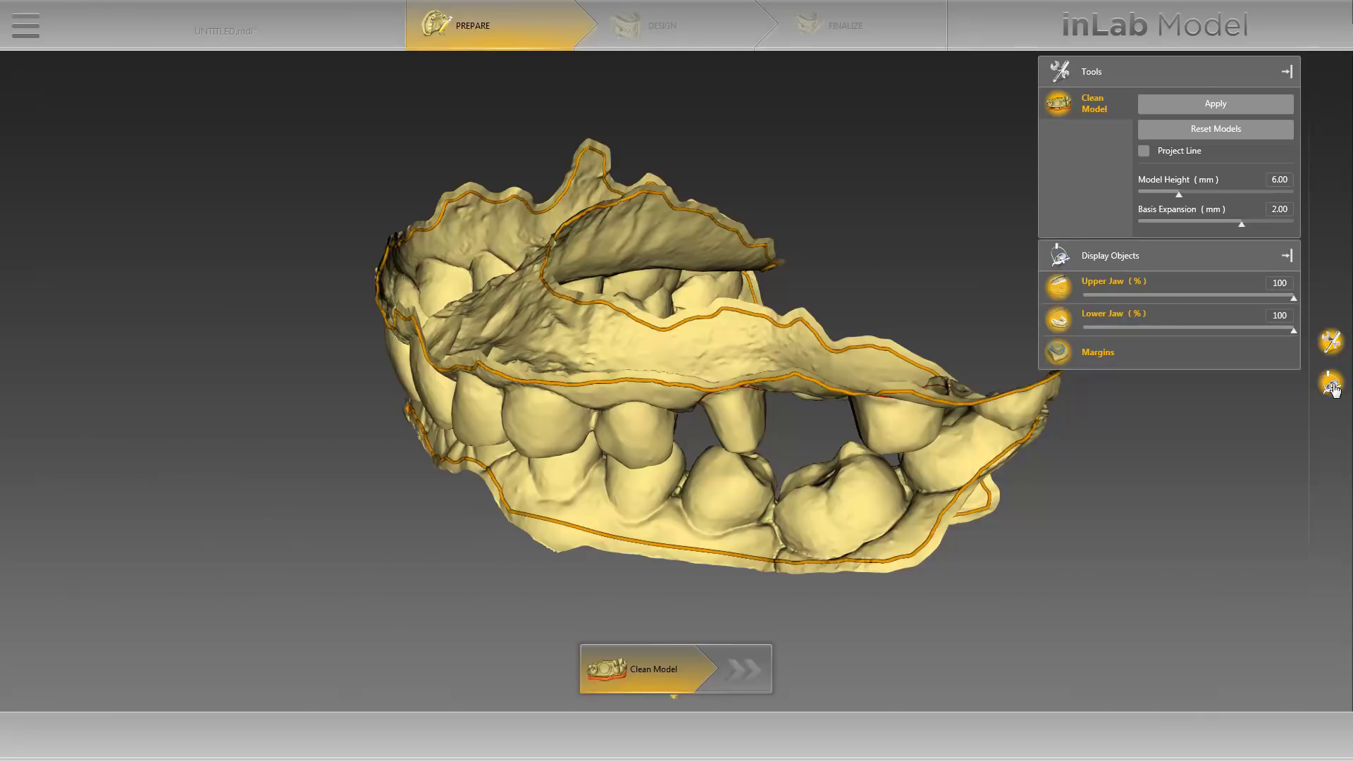
left_click(1101, 289)
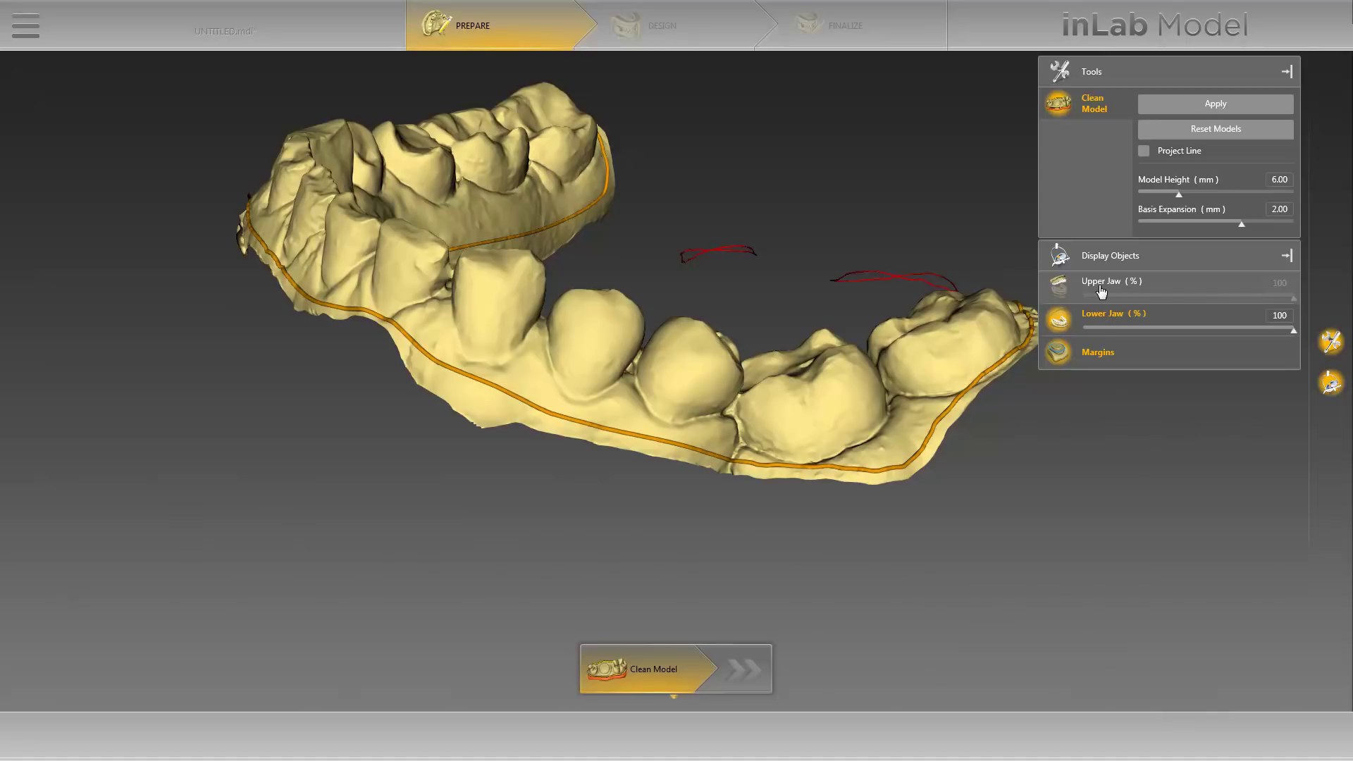
left_click(1104, 289)
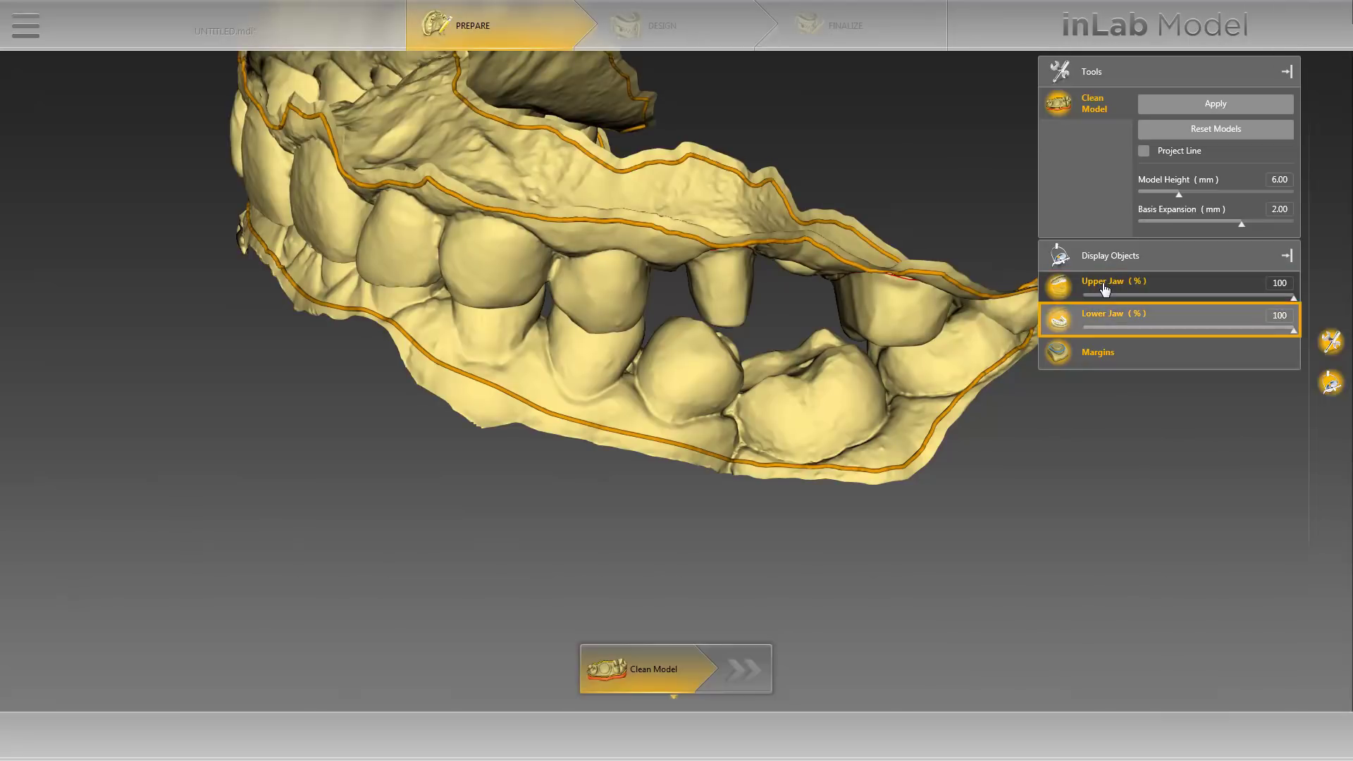
left_click(1109, 324)
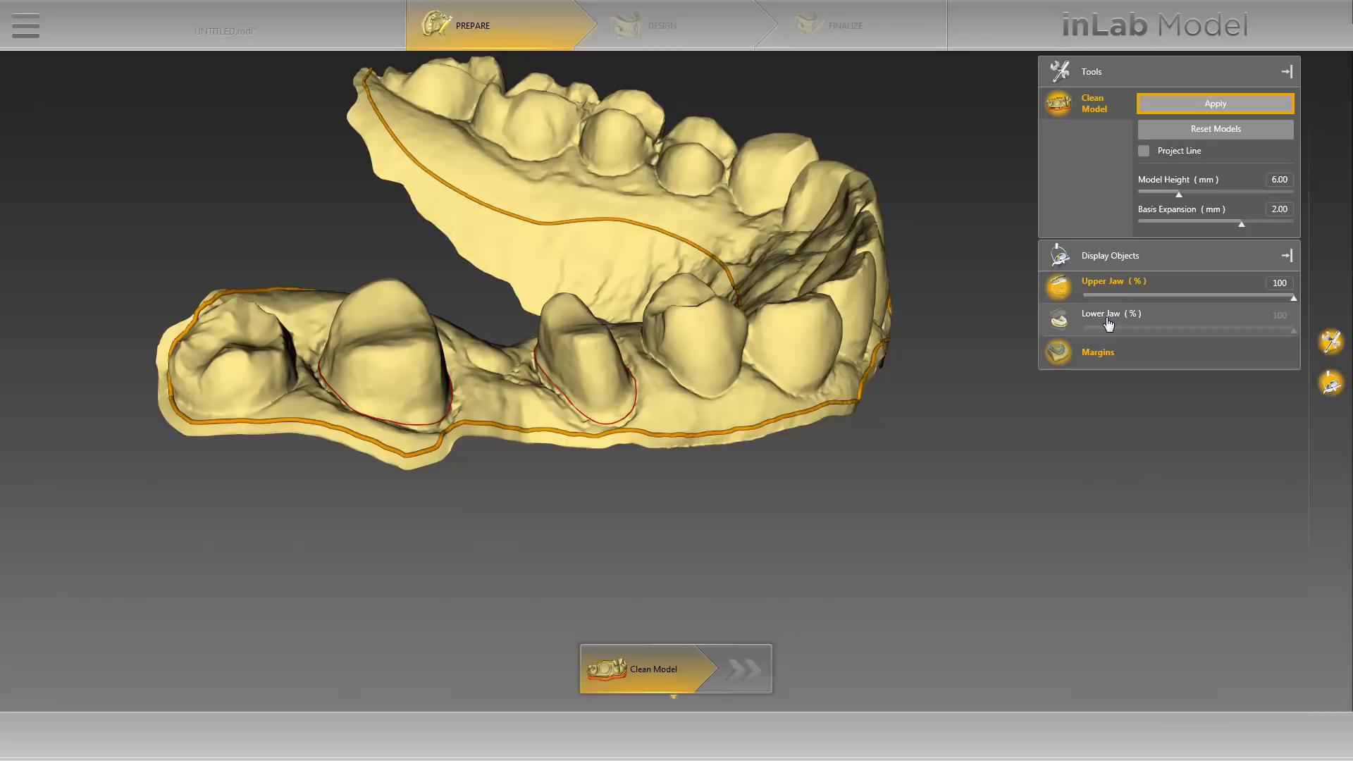
left_click(1212, 104)
right_click_drag(946, 565, 386, 552)
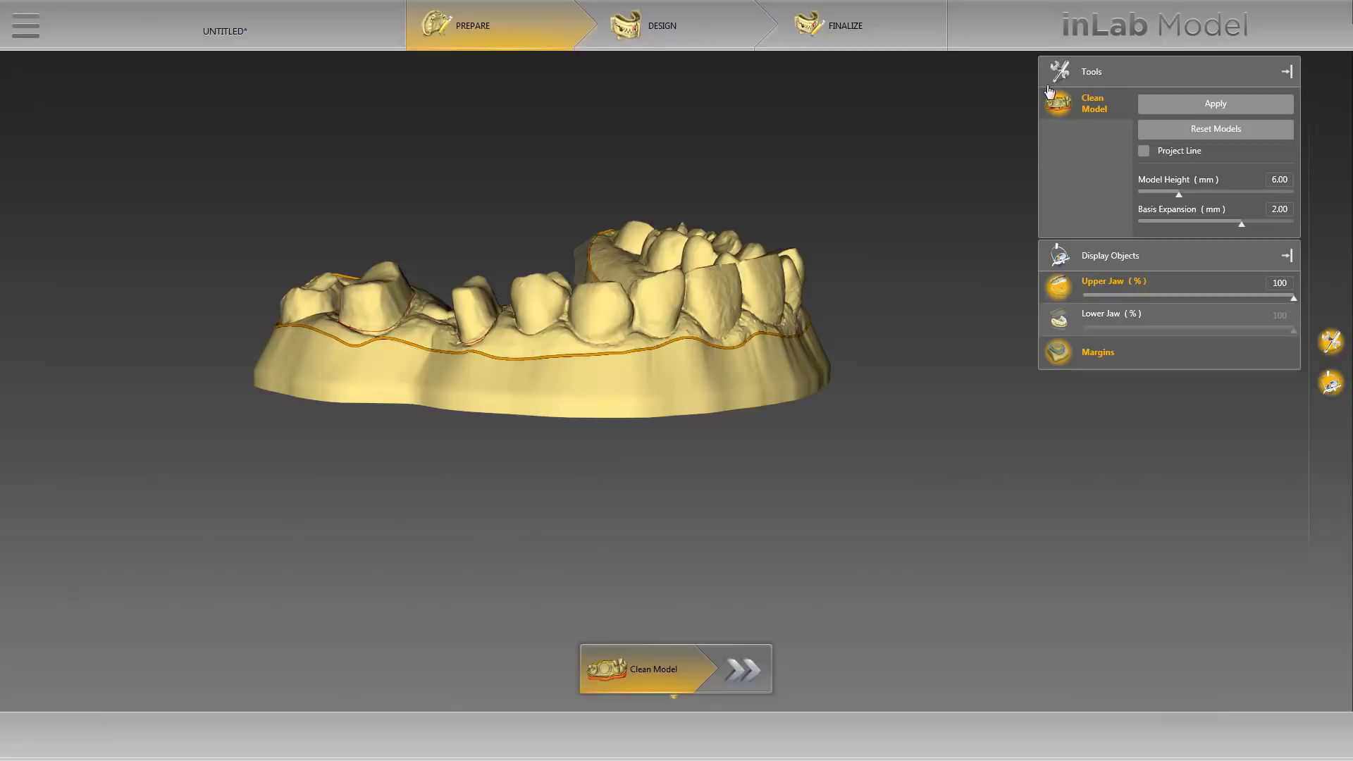
Step: Set the model height to 8 mm, reapply the cleaning, and display the lower jaw again
left_click_drag(1179, 193, 1196, 200)
left_click(1182, 107)
scroll(585, 407, "down", 2)
middle_click_drag(585, 407, 594, 519)
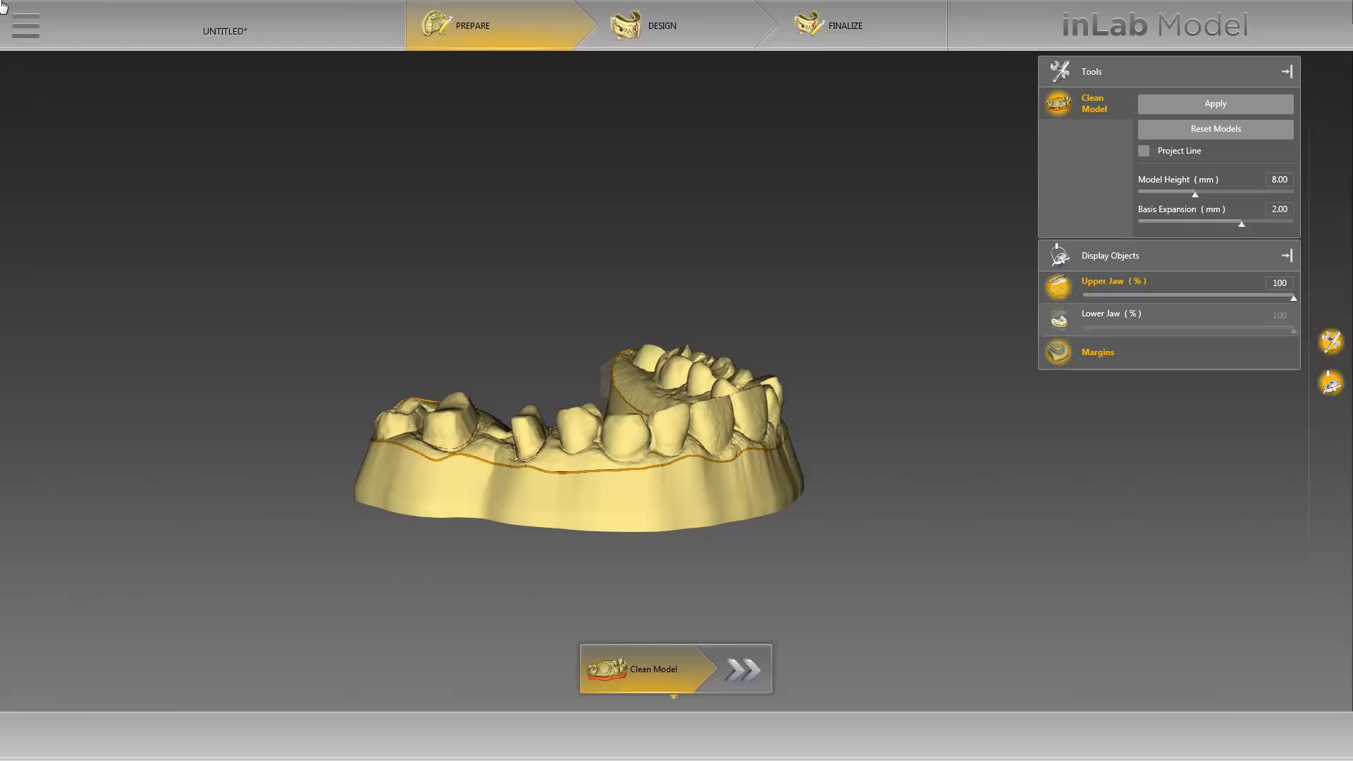
left_click(1107, 323)
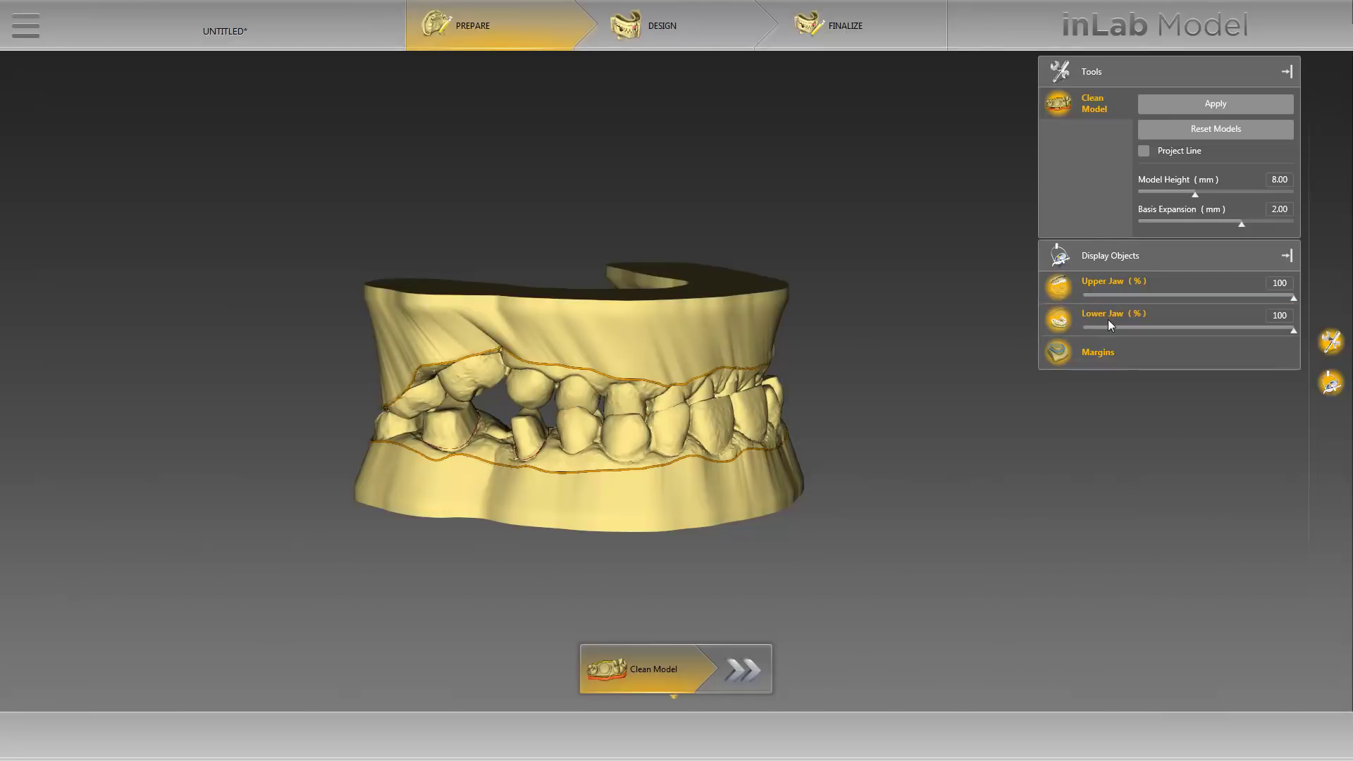
middle_click_drag(431, 494, 810, 522)
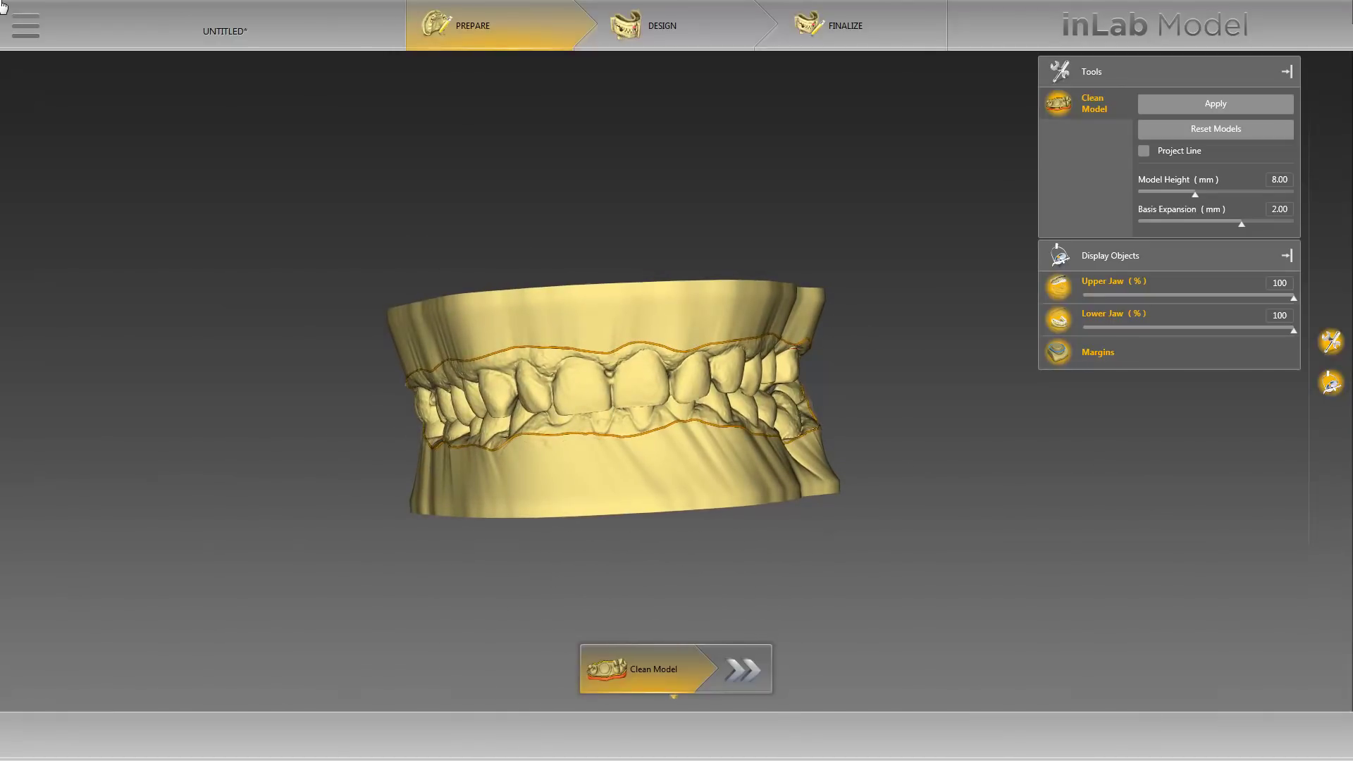
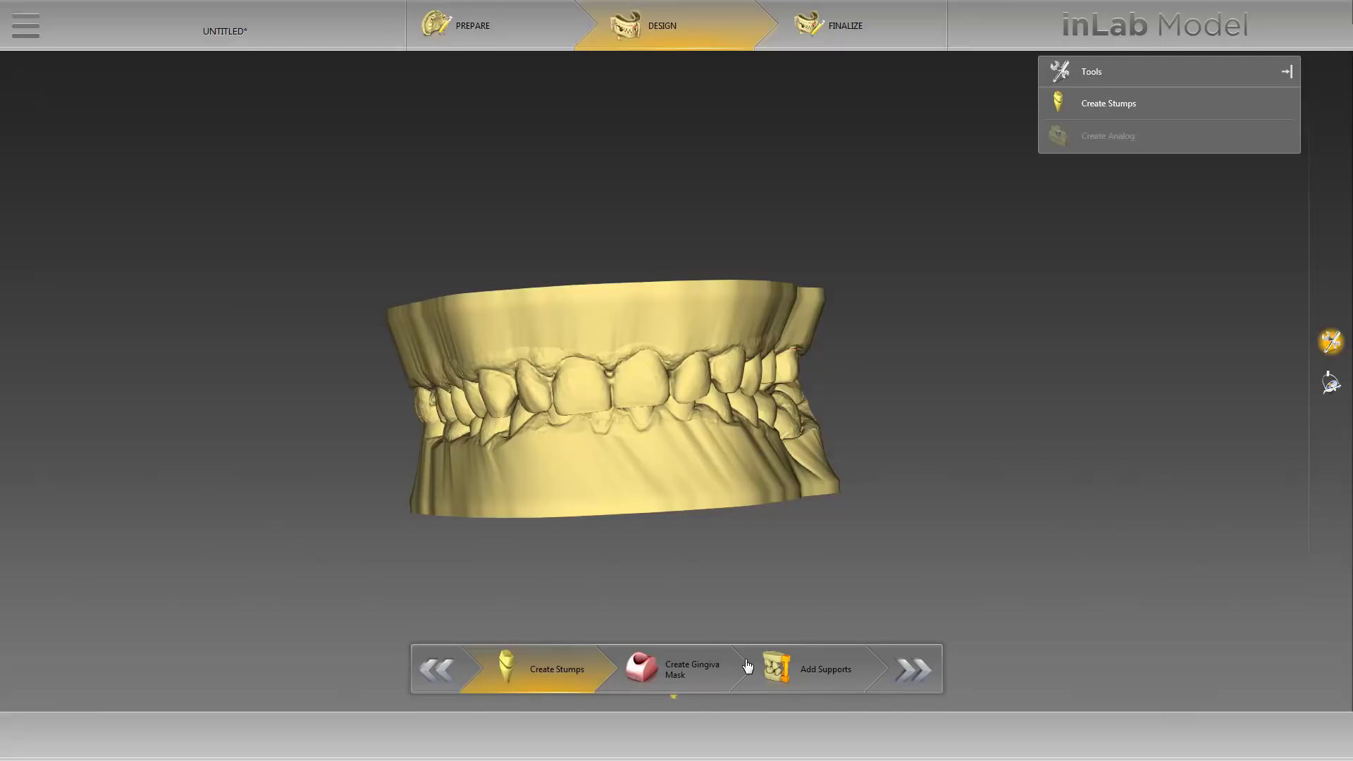
Step: Create removable stumps for the prepared teeth with cutout stump body, floor crater, control window and ditch enabled, 0.10 gap and 1 mm ditch size
left_click(1116, 102)
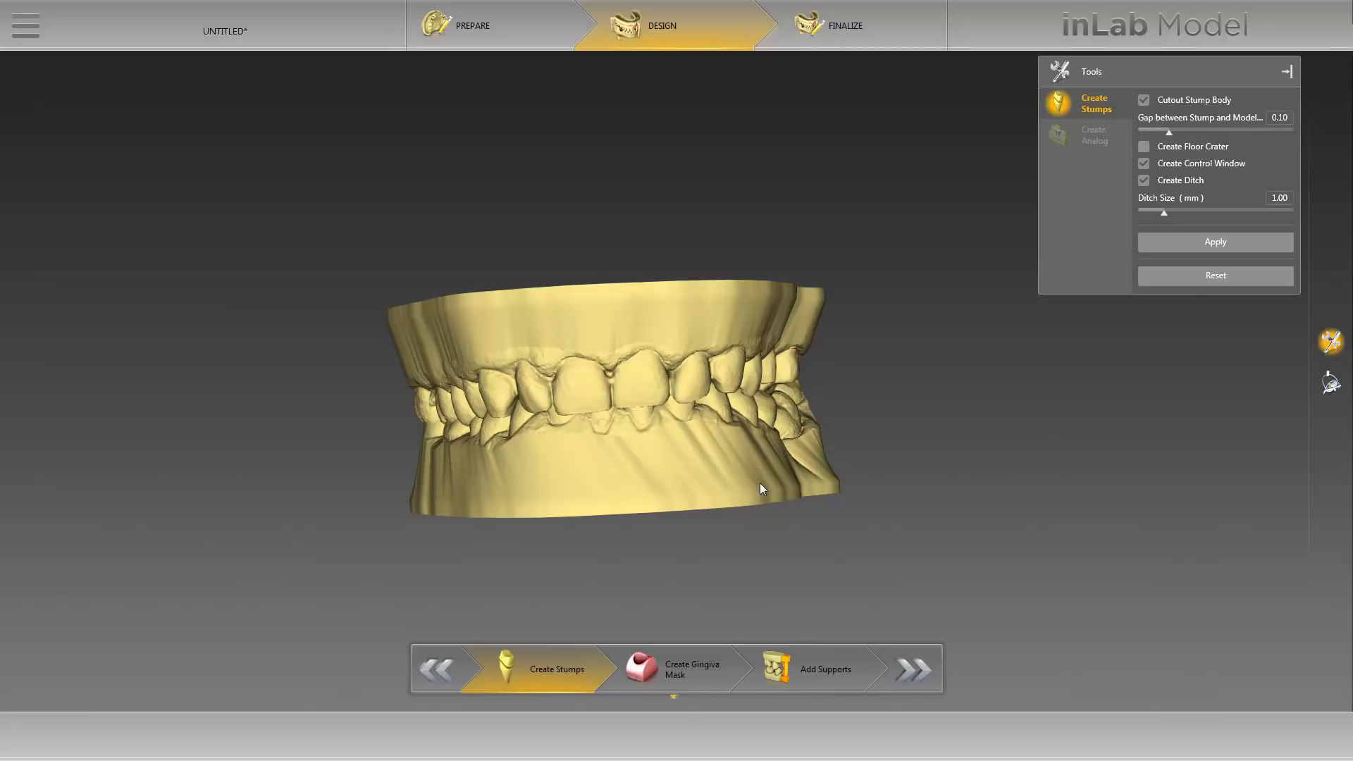
middle_click_drag(760, 483, 1017, 227)
scroll(855, 396, "up", 3)
right_click_drag(842, 353, 834, 236)
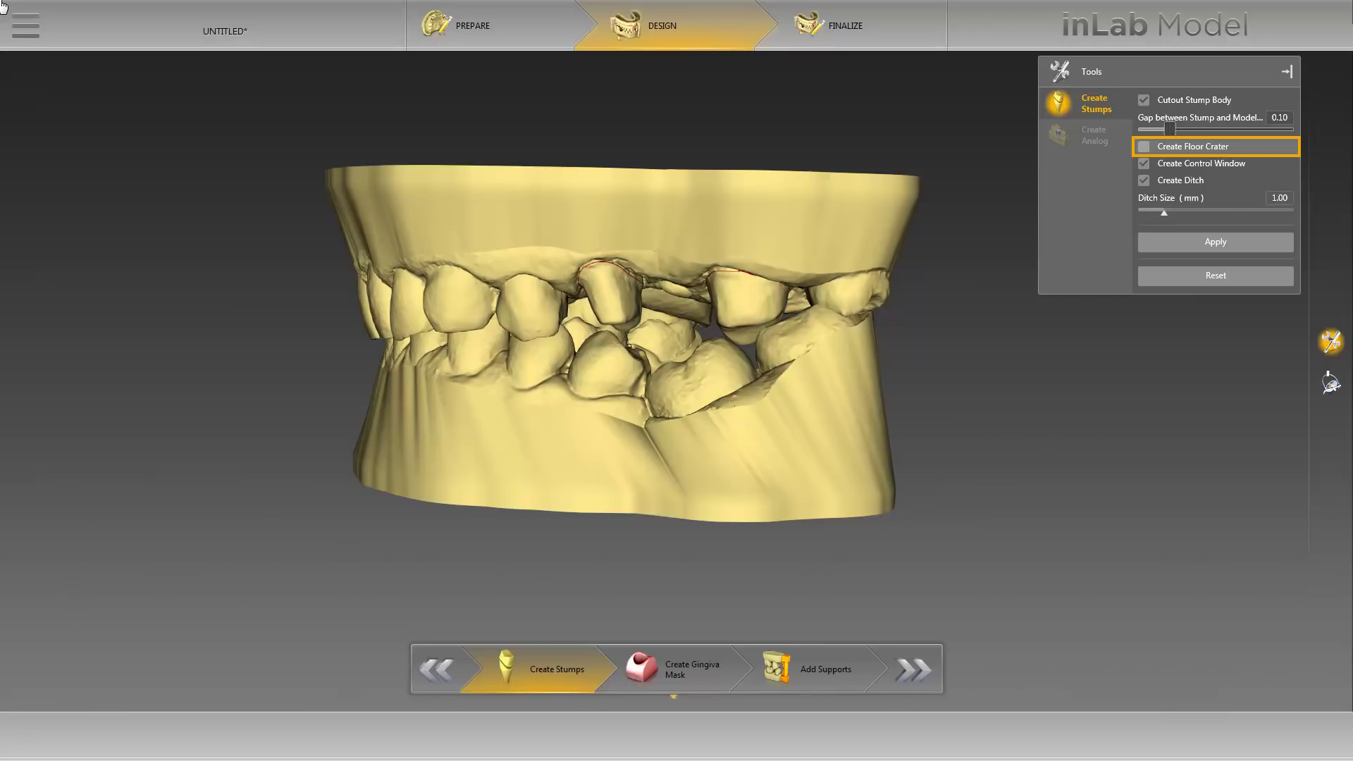
left_click(1144, 146)
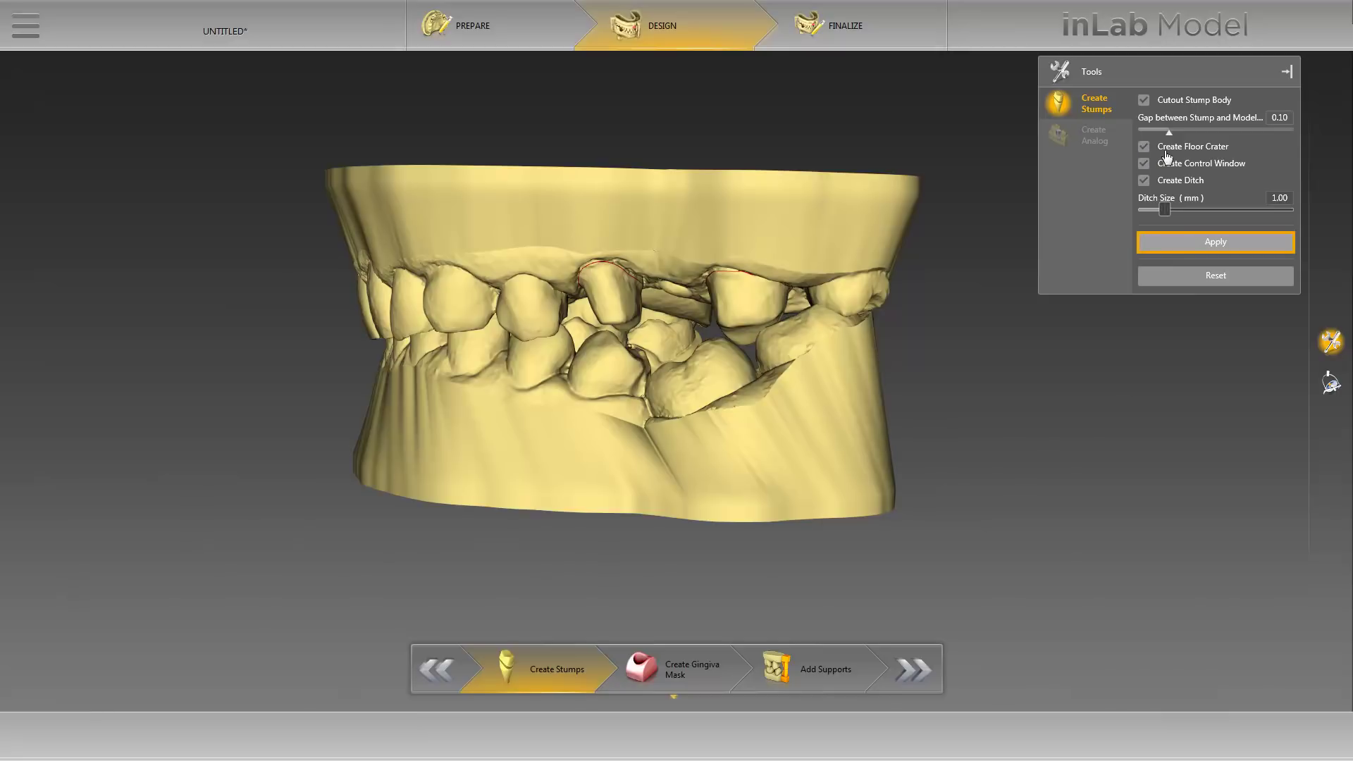
left_click(1192, 243)
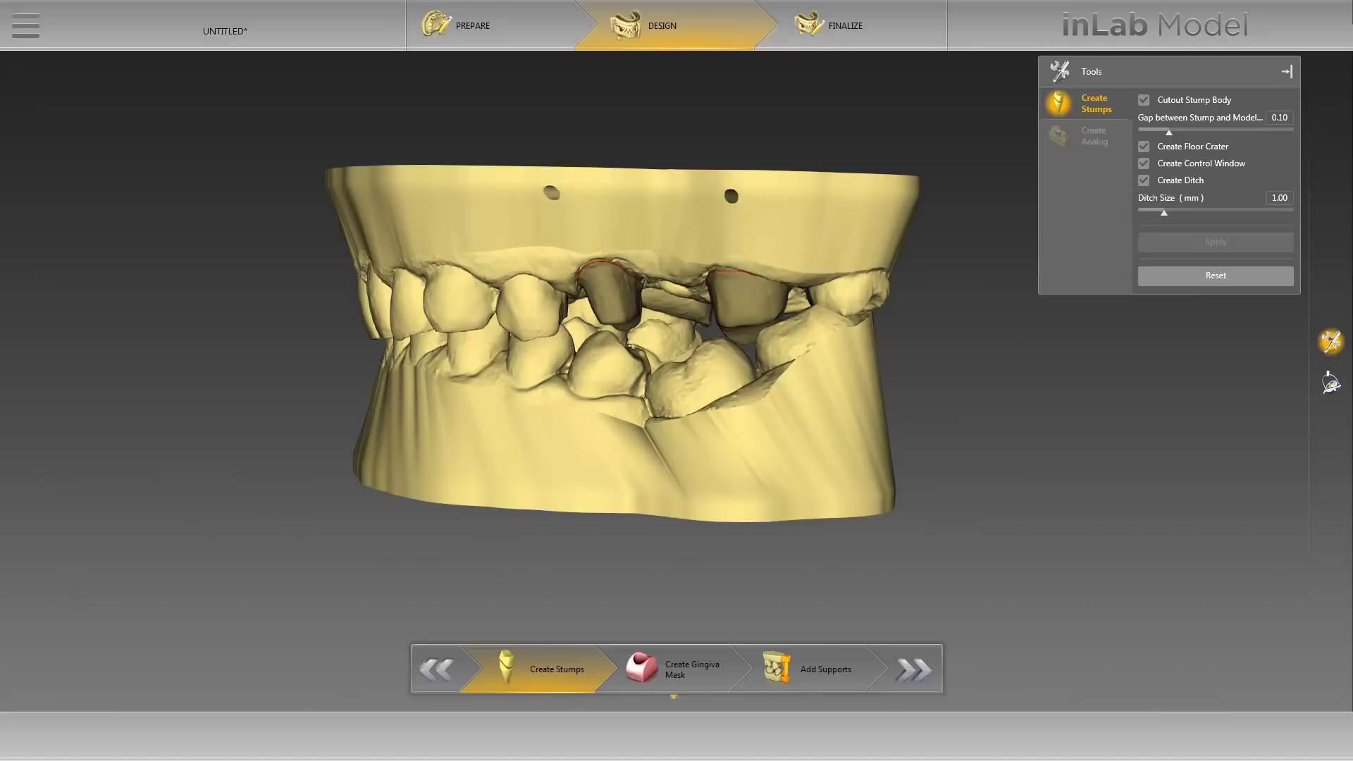
Step: Inspect the control windows and the shape of the stumps, temporarily hiding the upper jaw
scroll(648, 509, "up", 4)
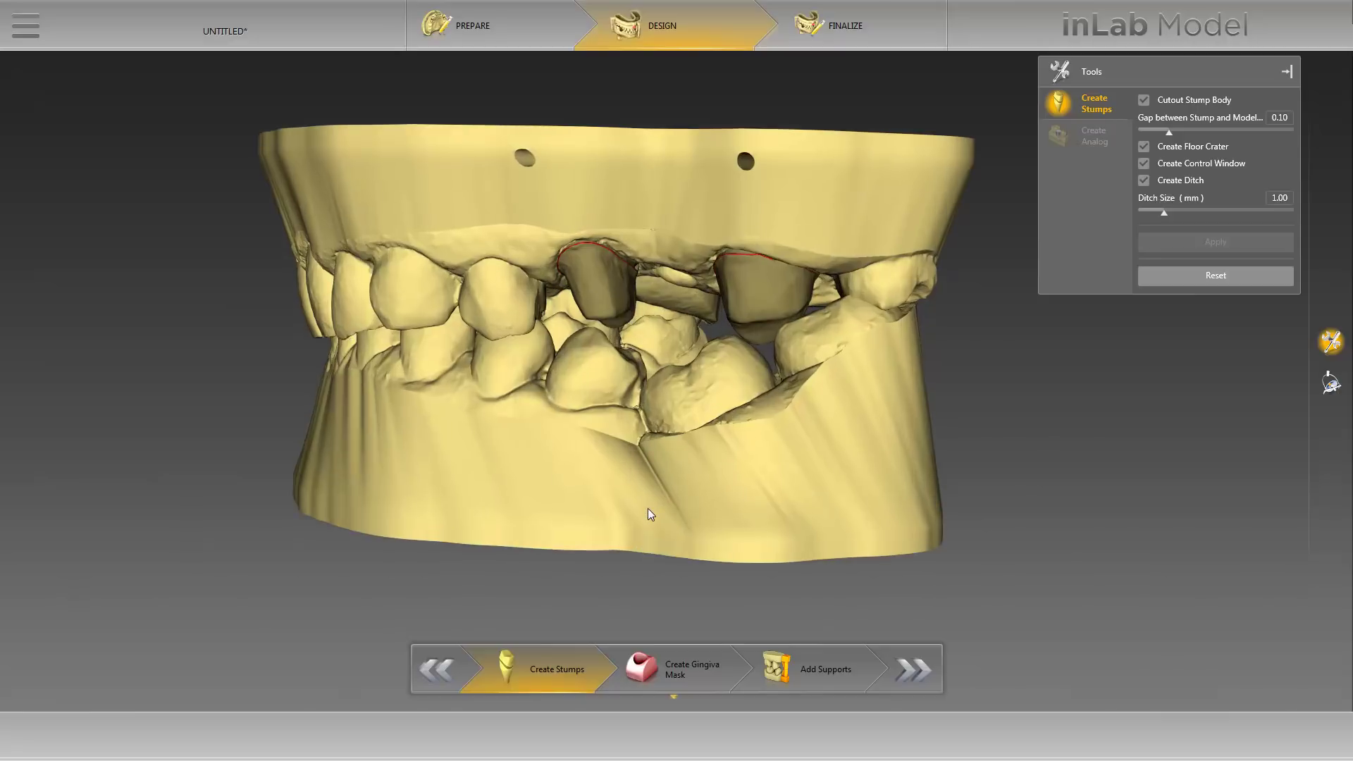
right_click_drag(648, 509, 741, 452)
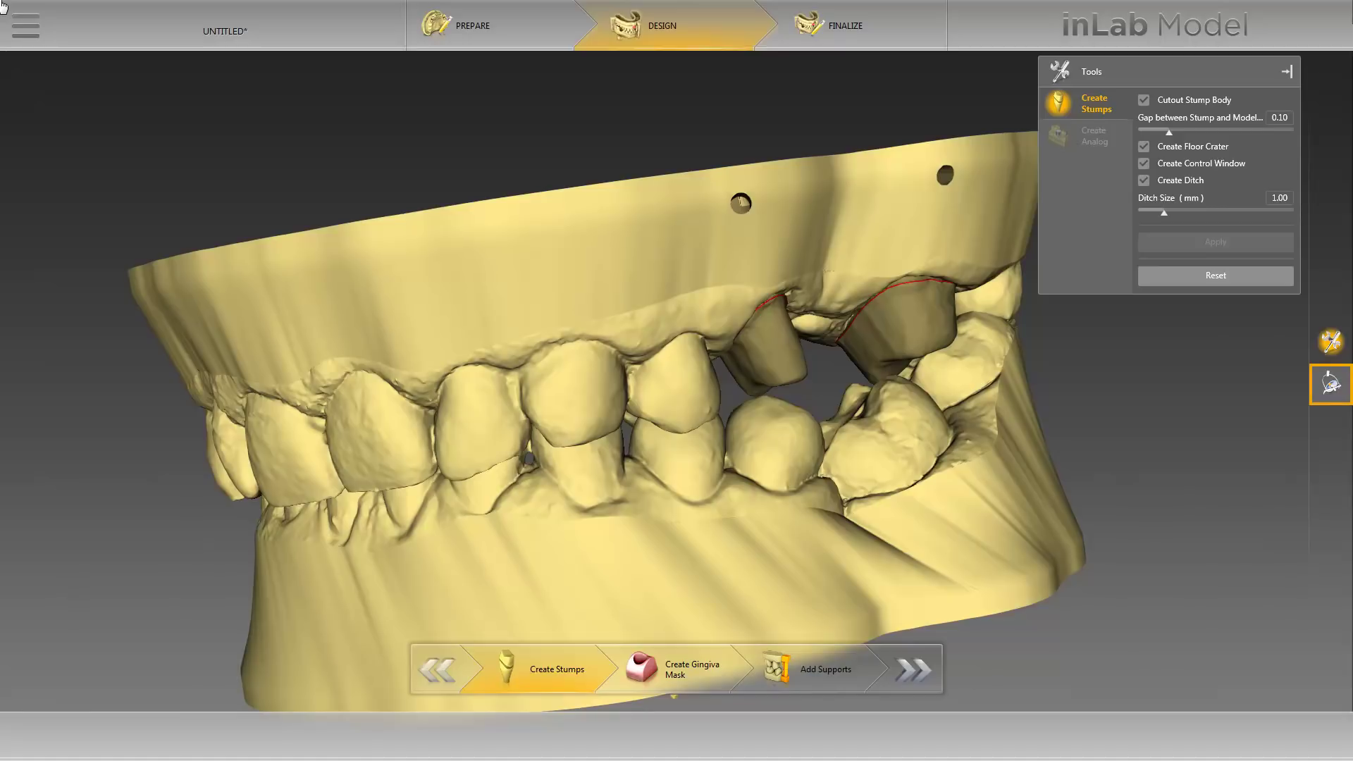
left_click(1326, 384)
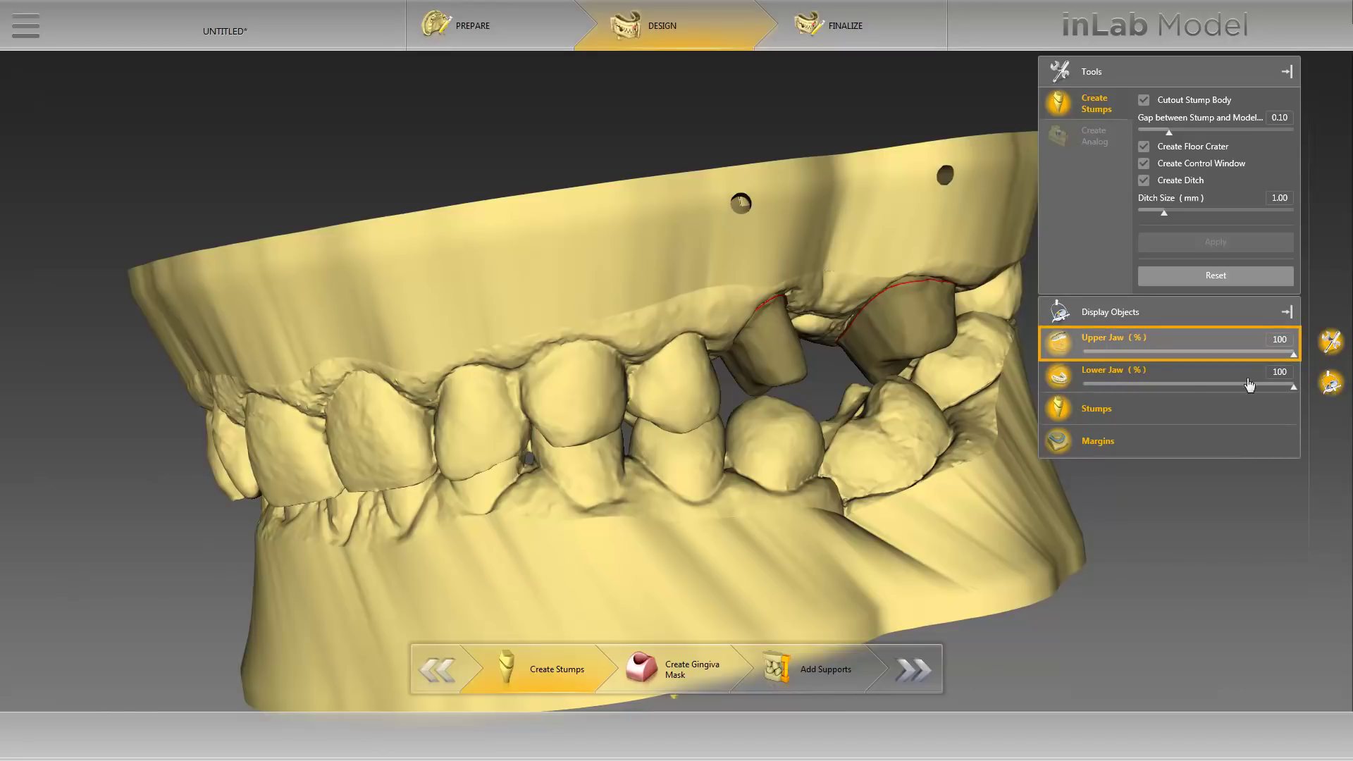
left_click(1117, 351)
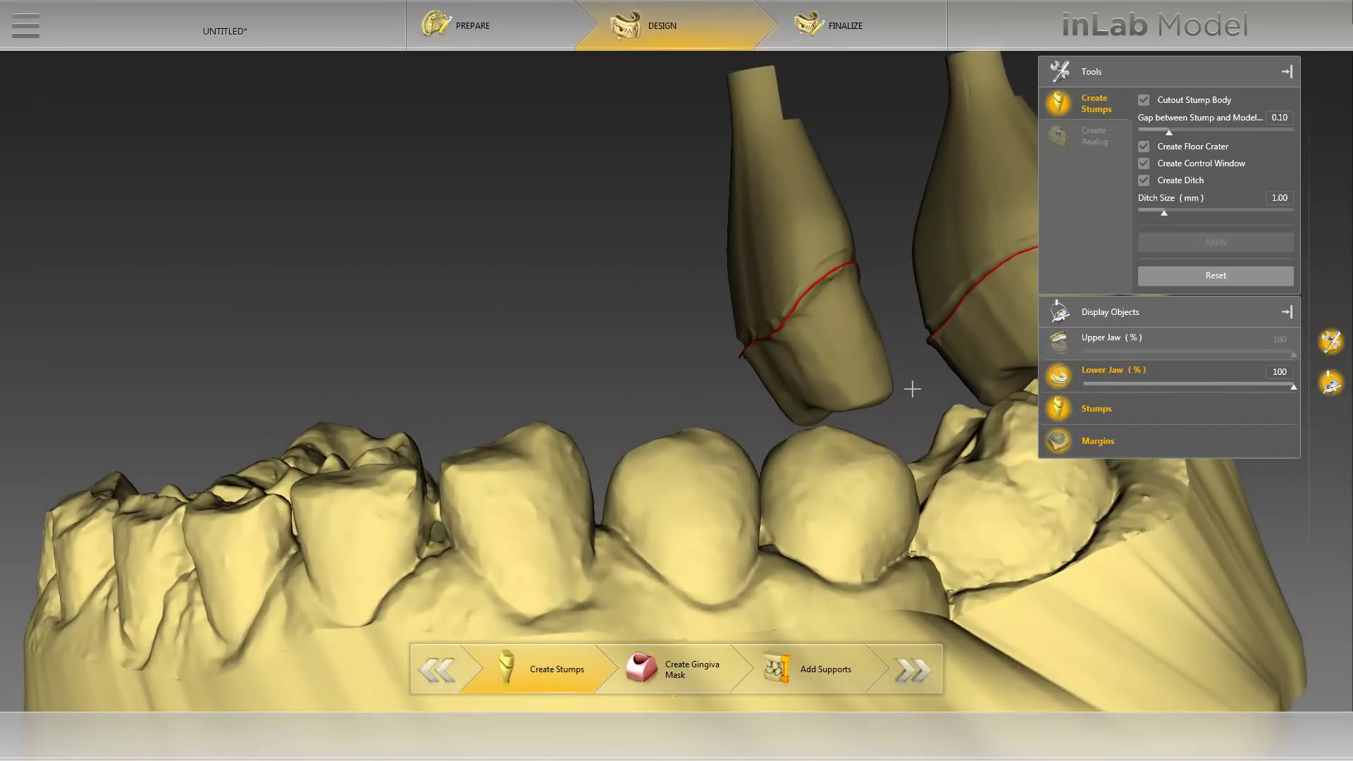
middle_click_drag(912, 389, 304, 477)
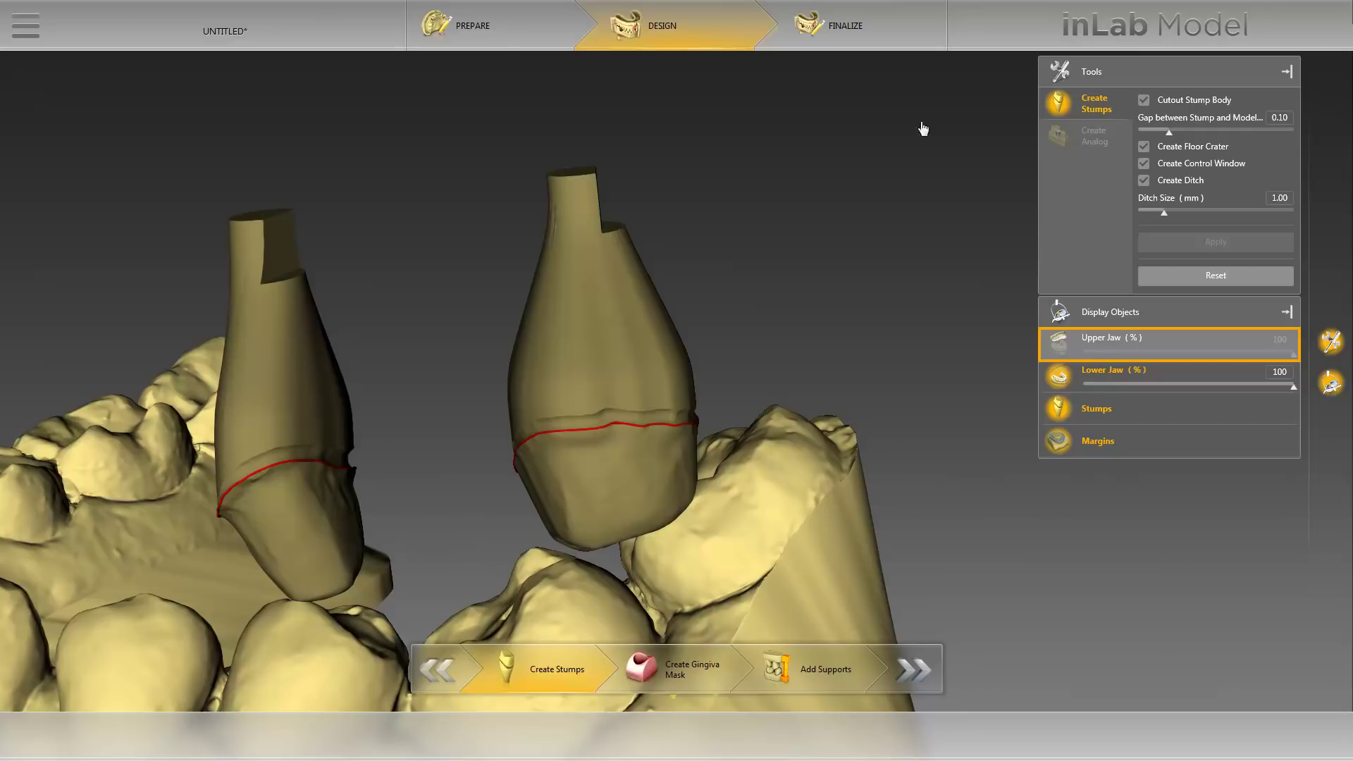
left_click(1097, 341)
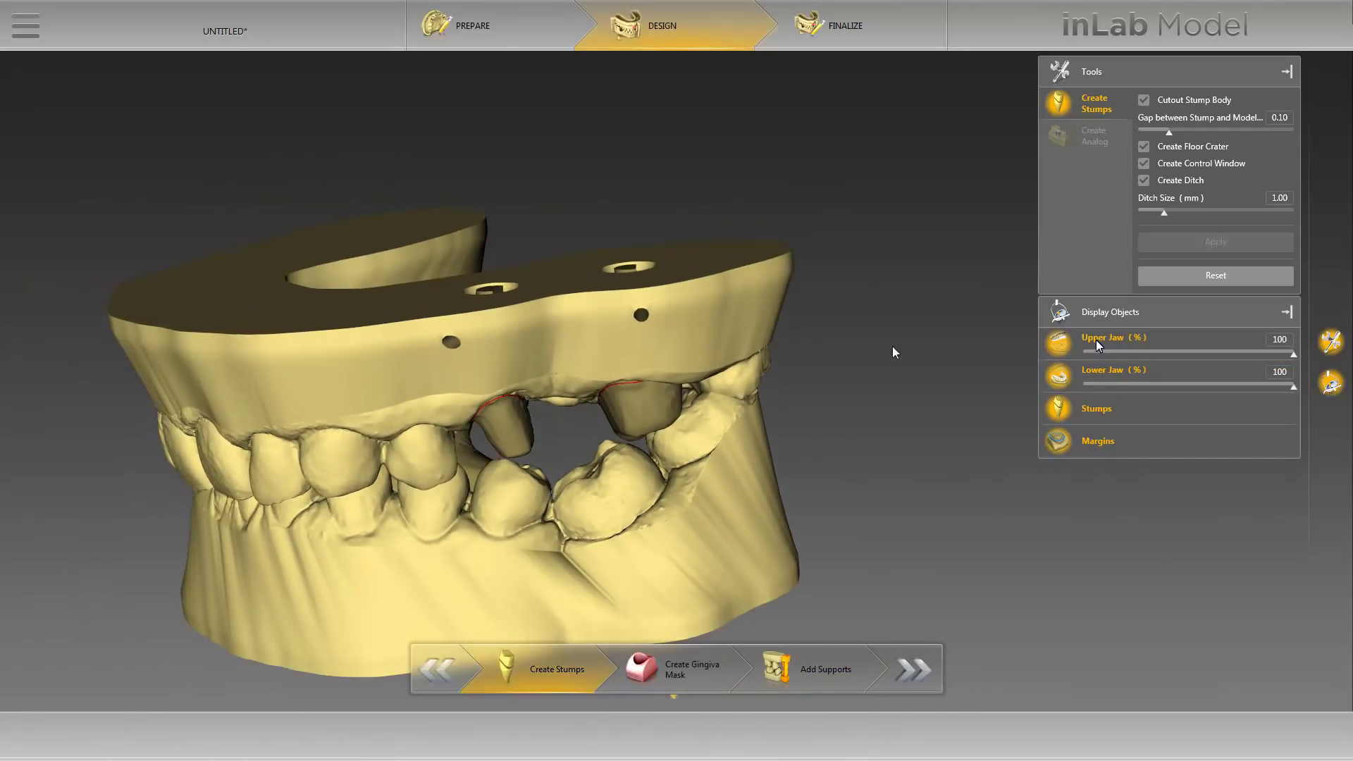
Step: Add a support bar 4 mm wide and 3 mm high across the rear of the upper model, with an opposite bar on the lower model
left_click(812, 665)
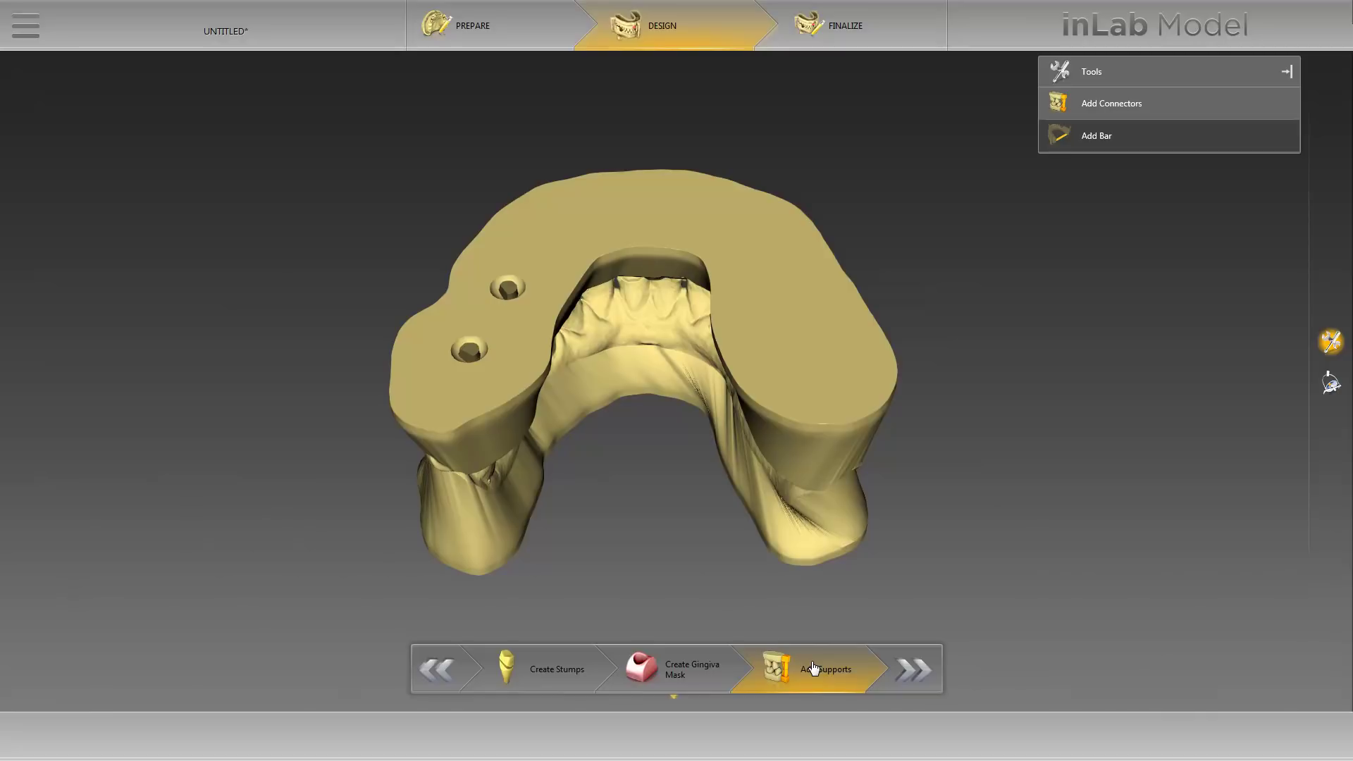
left_click(1057, 106)
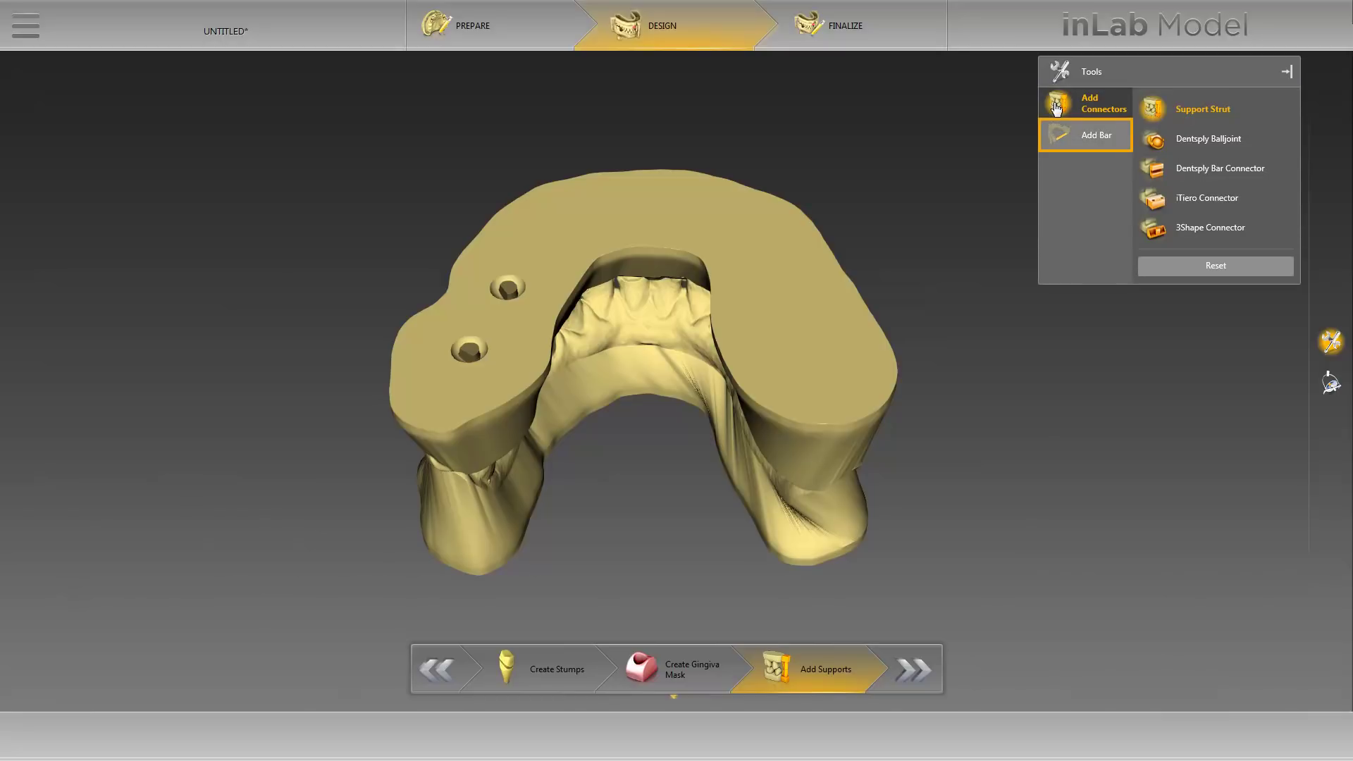
left_click(1054, 135)
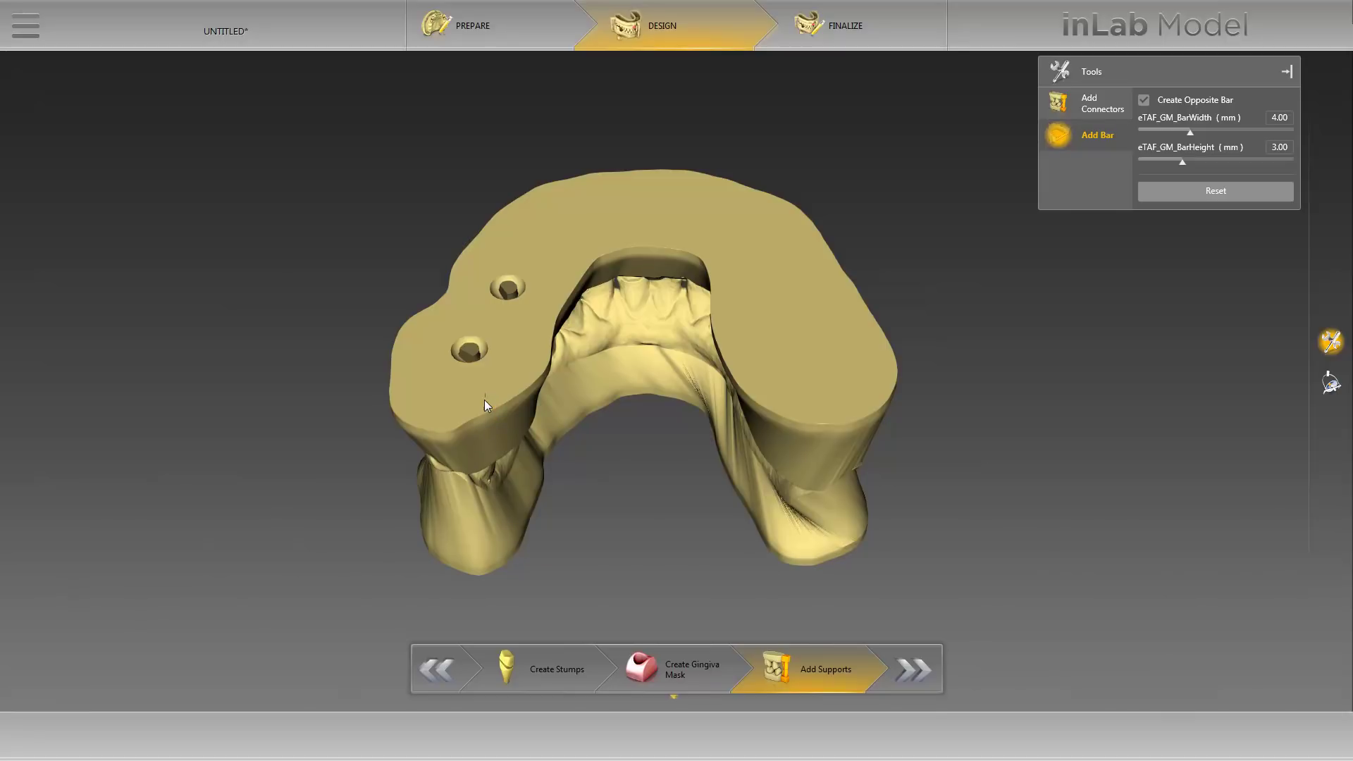
left_click(795, 399)
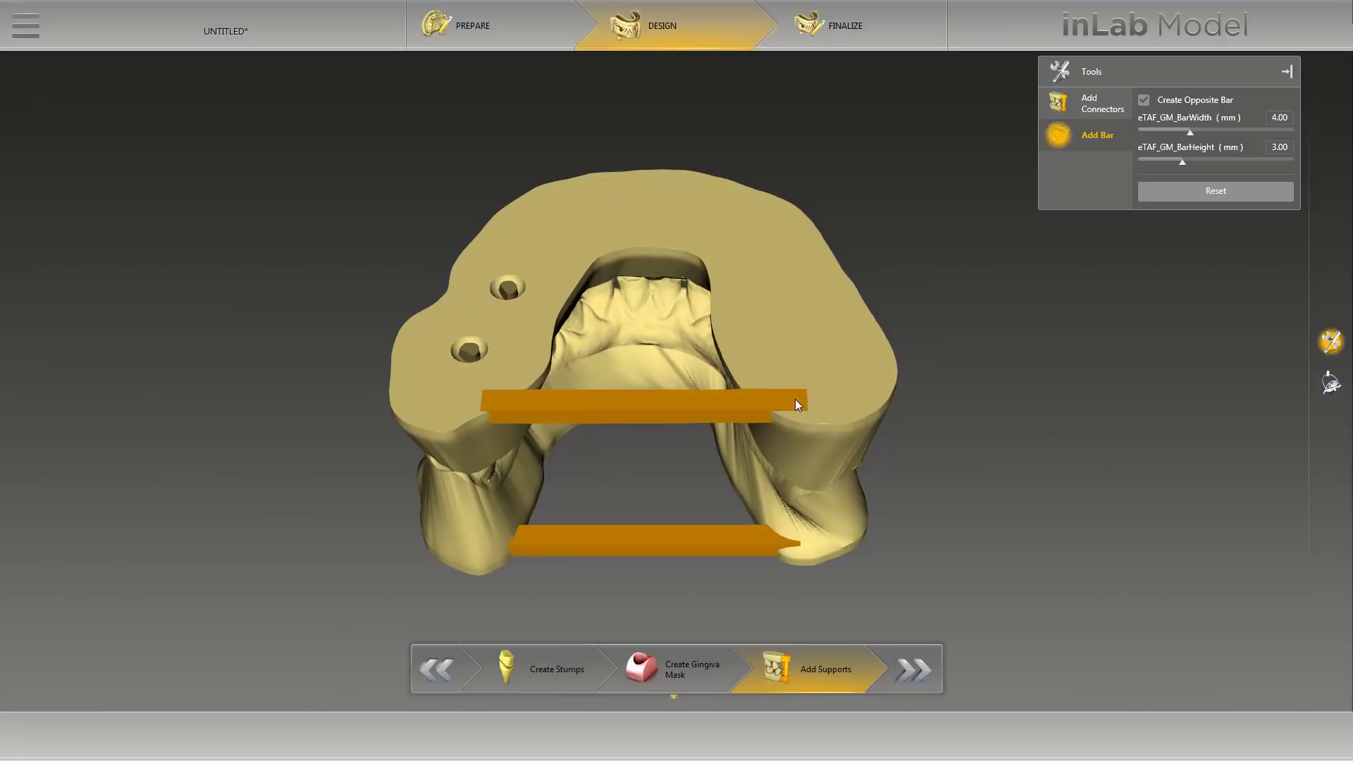
middle_click_drag(620, 578, 679, 500)
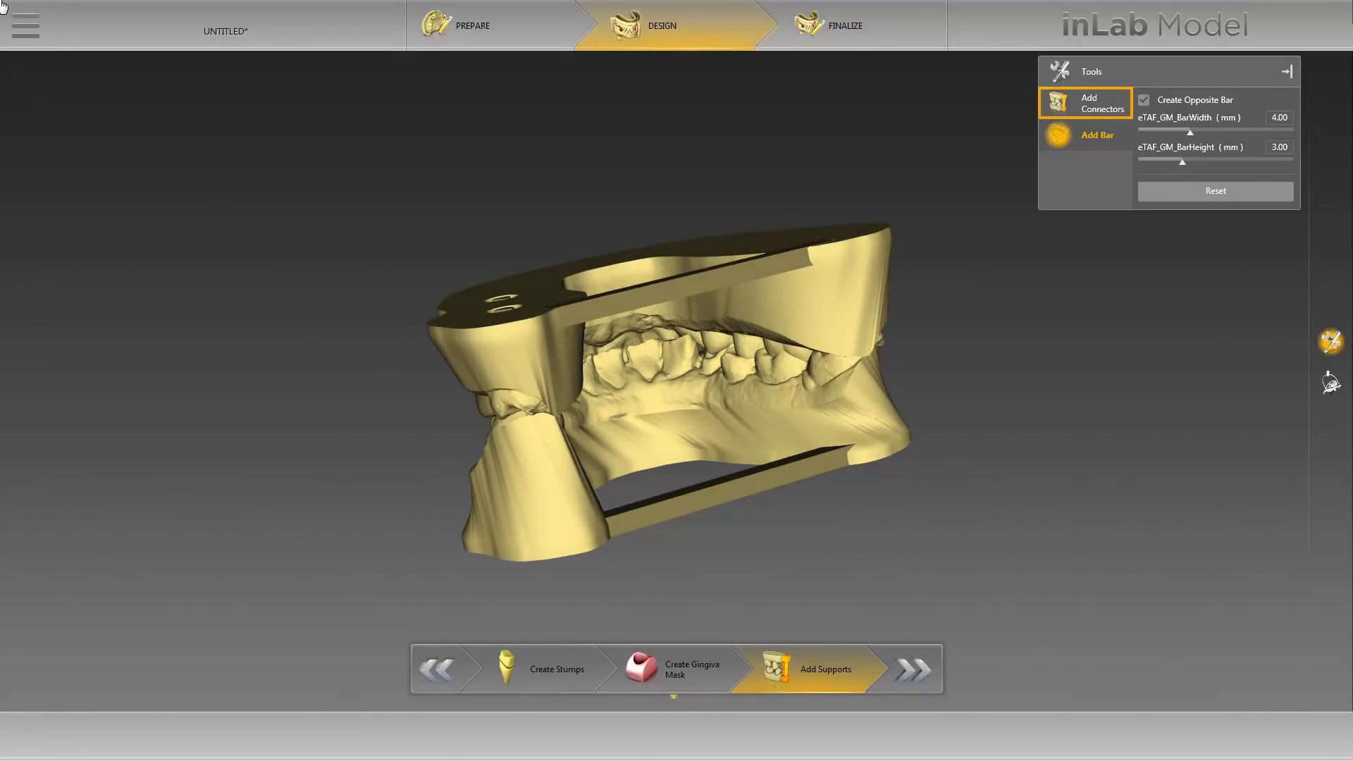
Step: Attach a Dentsply Bar Connector to the middle of the rear support bars on the upper and lower models
left_click(1057, 103)
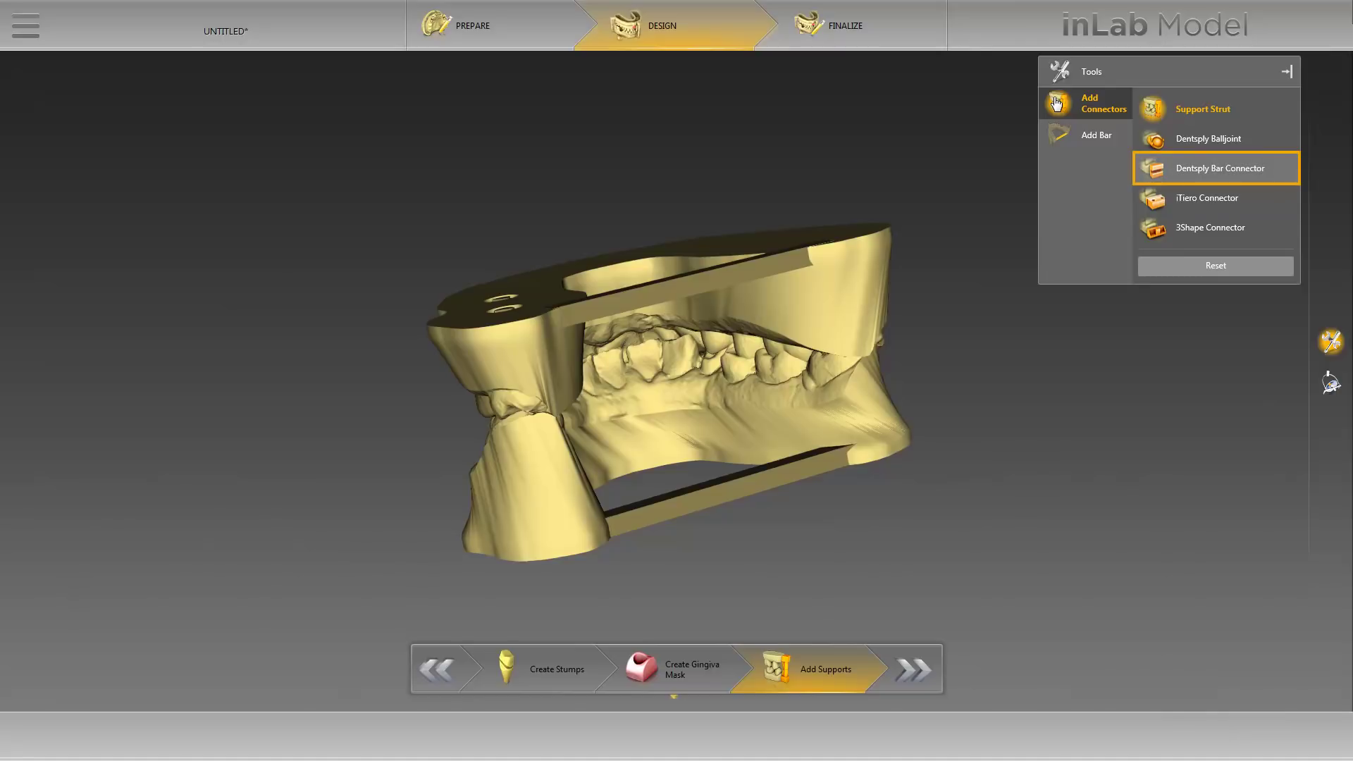
left_click(1168, 169)
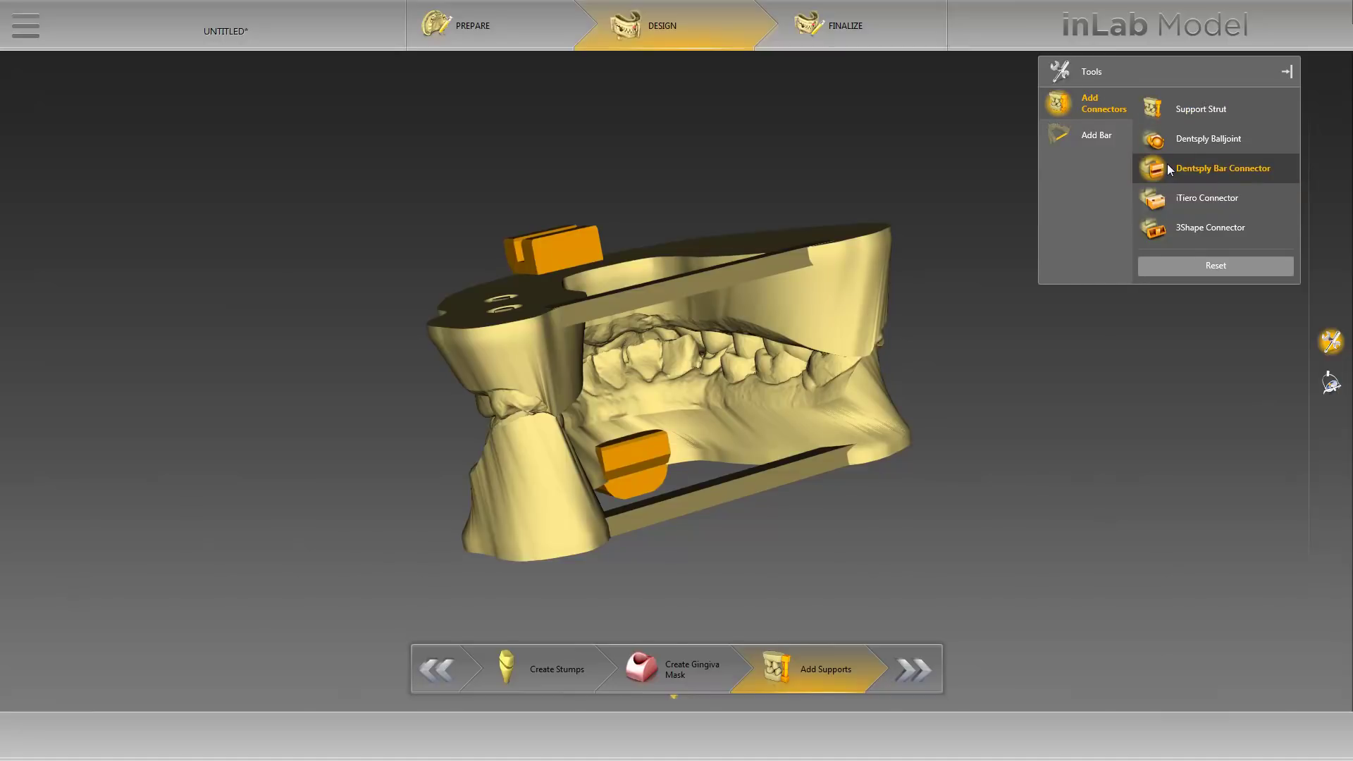
left_click(675, 286)
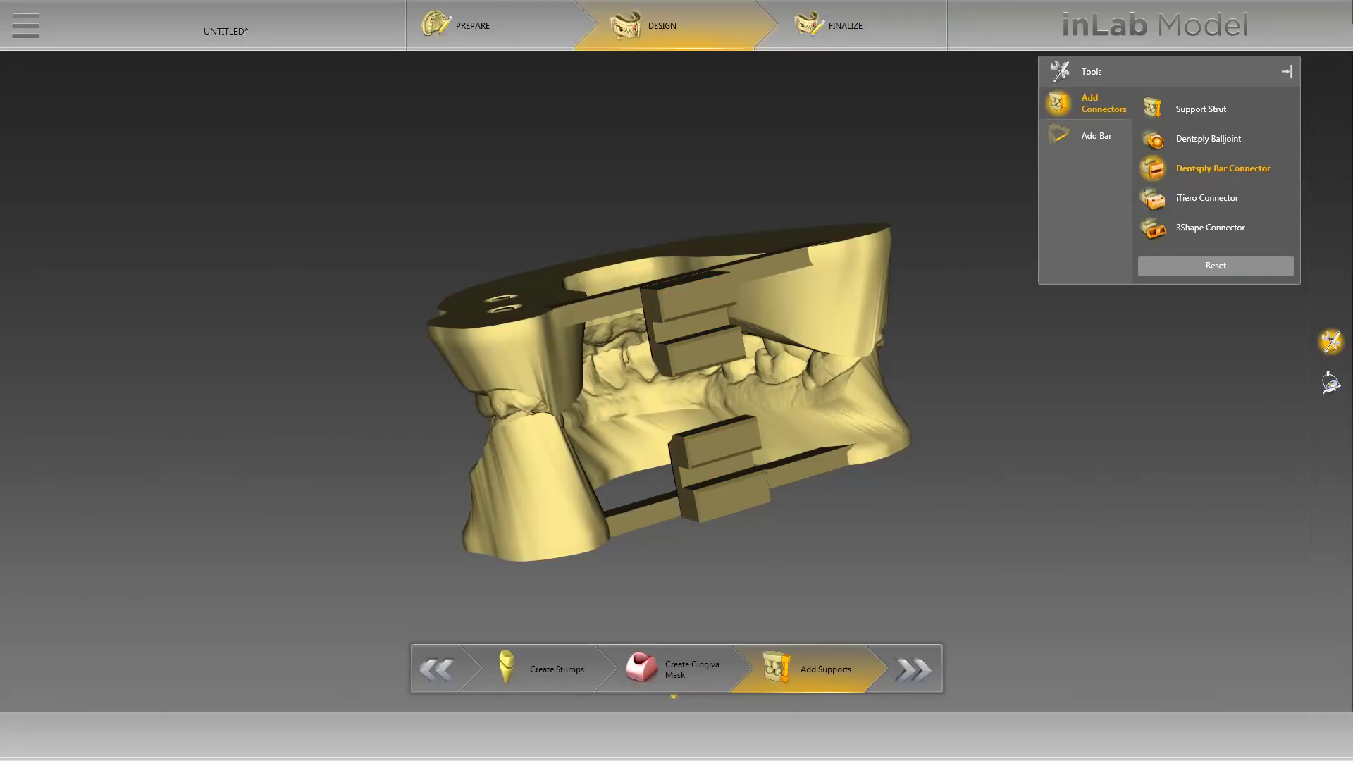
Step: Place four support struts between the upper and lower models, two at the front and one at each rear end
middle_click_drag(811, 599, 680, 575)
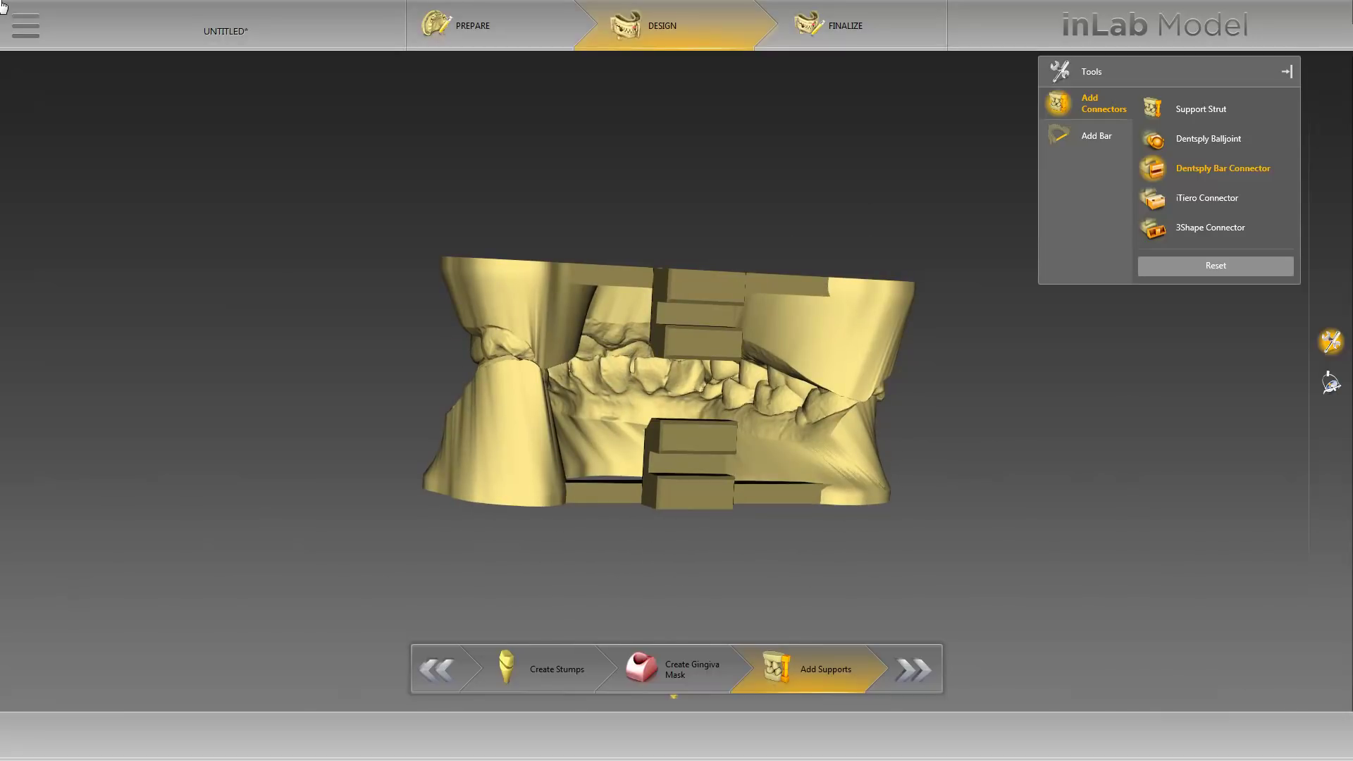
left_click(1211, 109)
middle_click_drag(1062, 461, 881, 450)
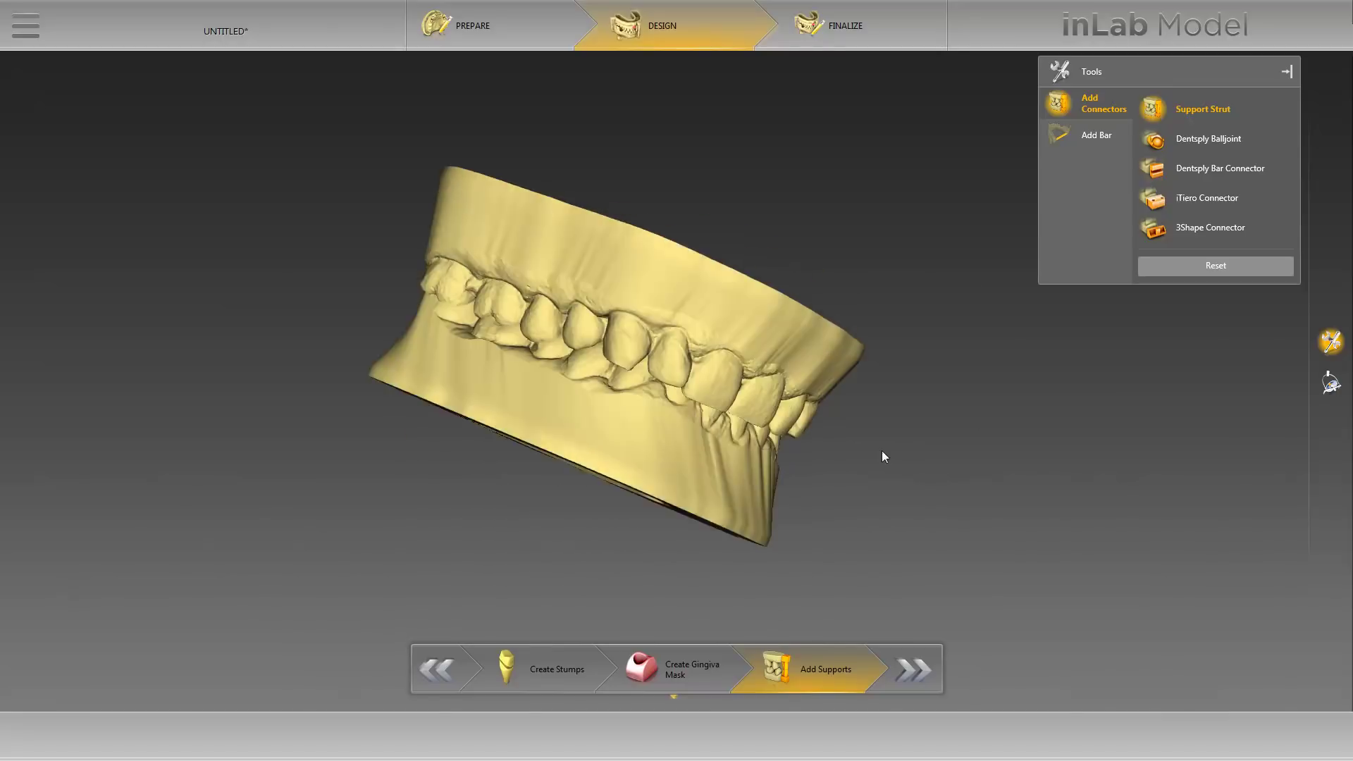
middle_click_drag(1079, 396, 2, 4)
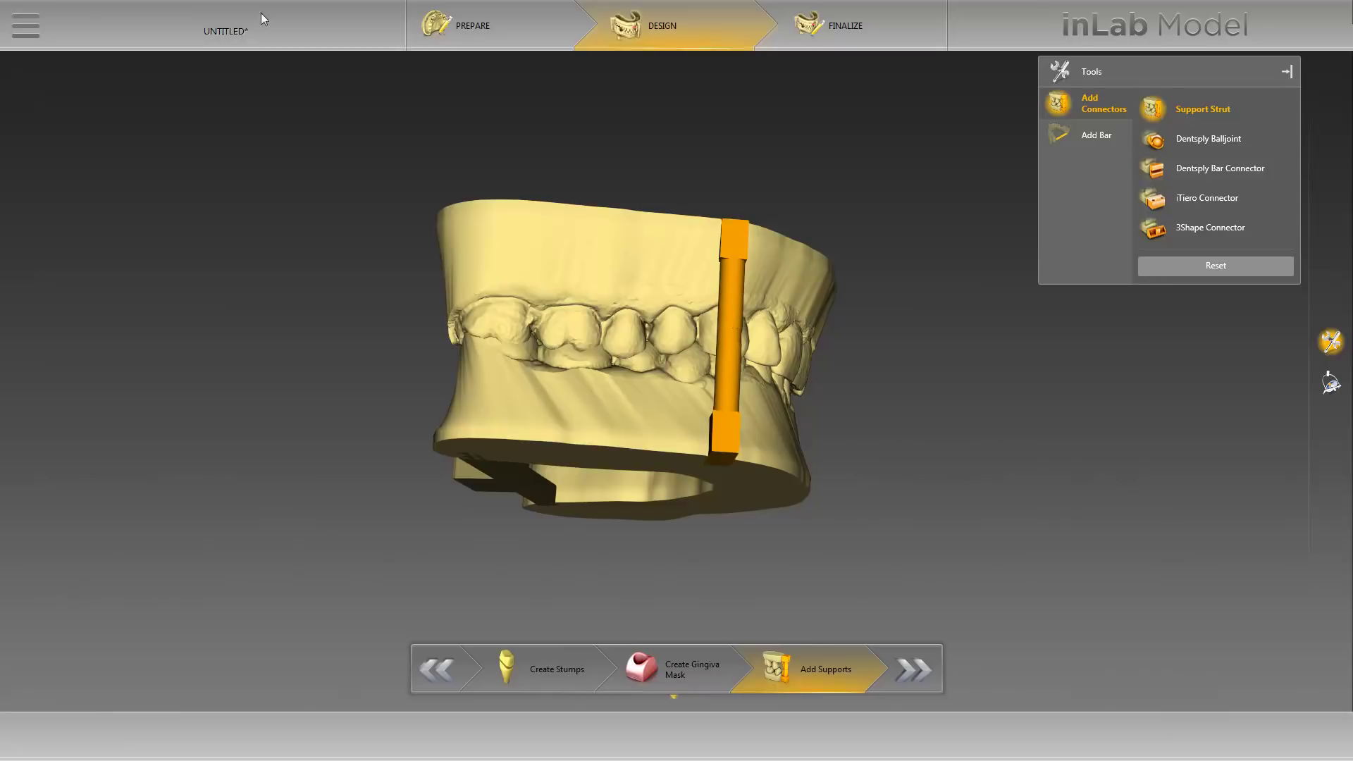
right_click_drag(871, 395, 789, 318)
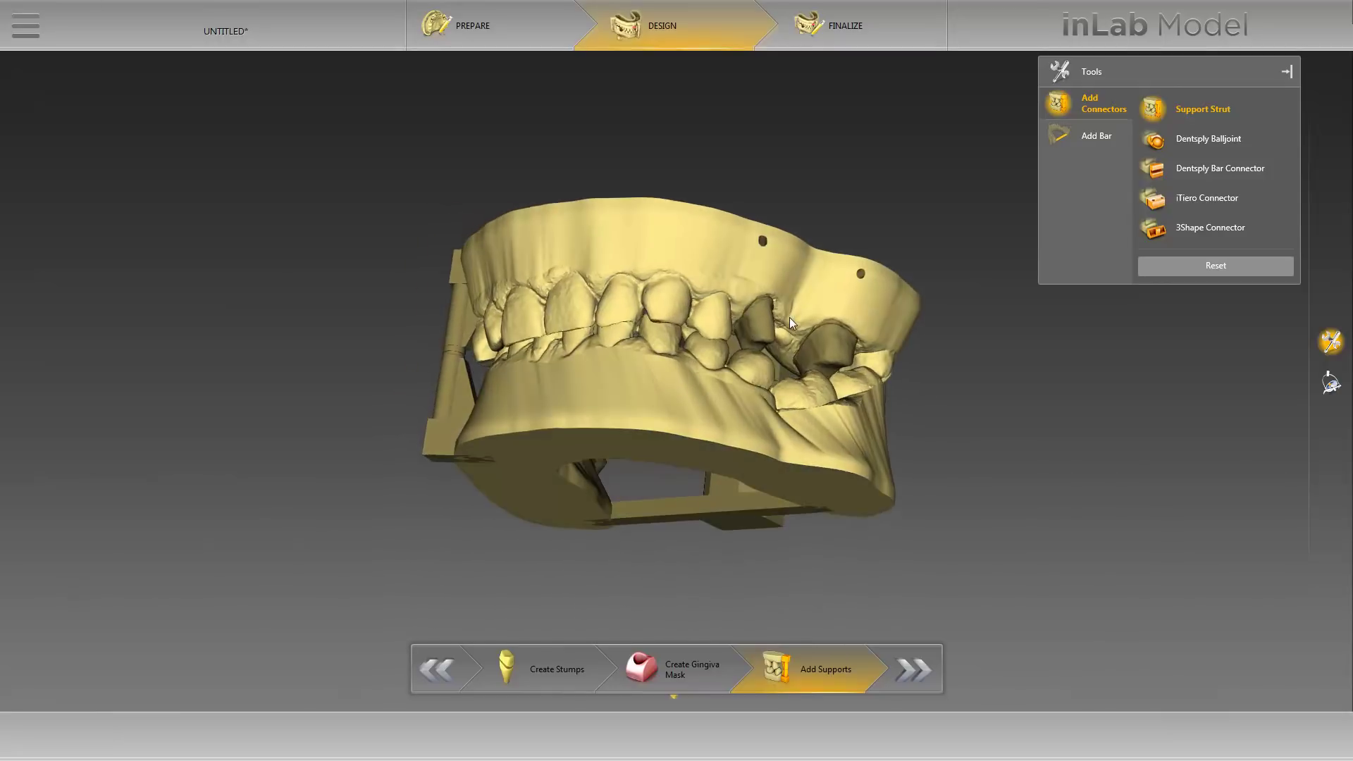
left_click(666, 323)
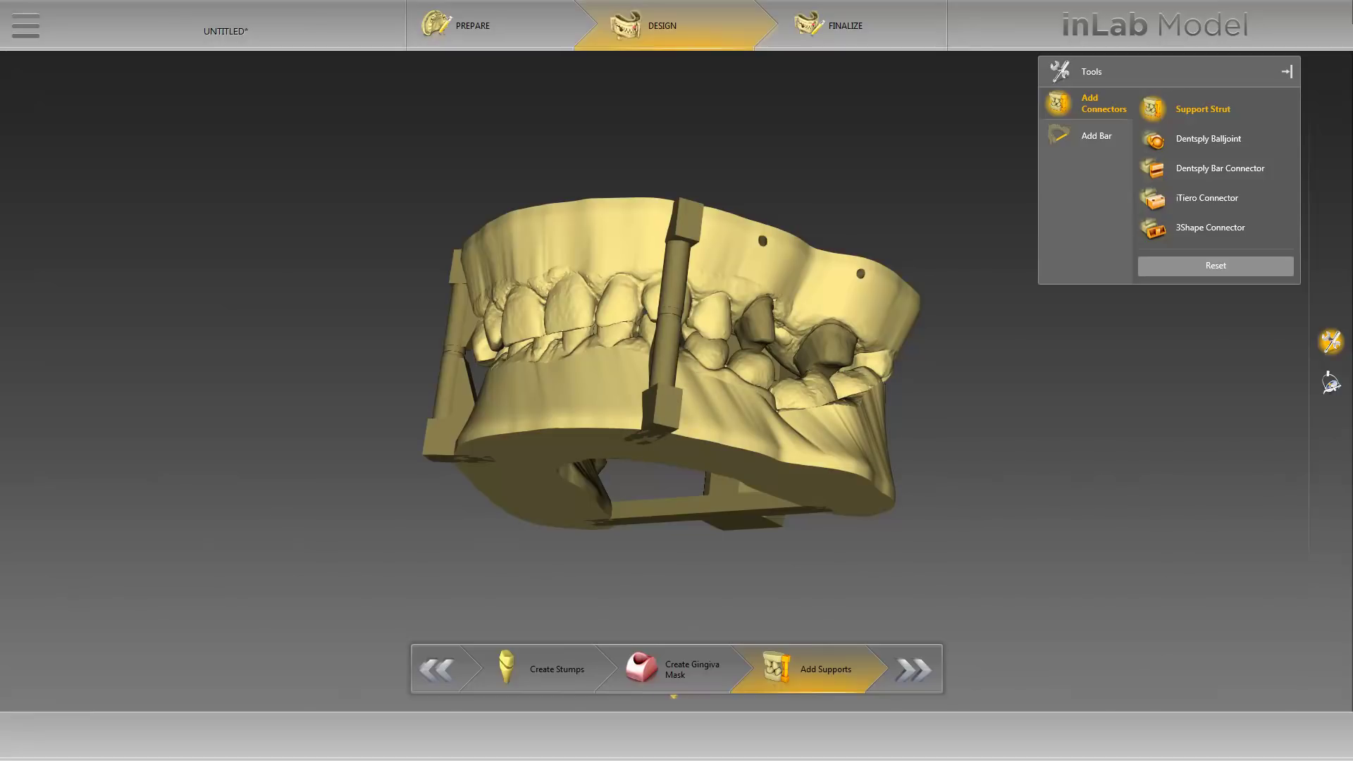
right_click_drag(671, 114, 949, 467)
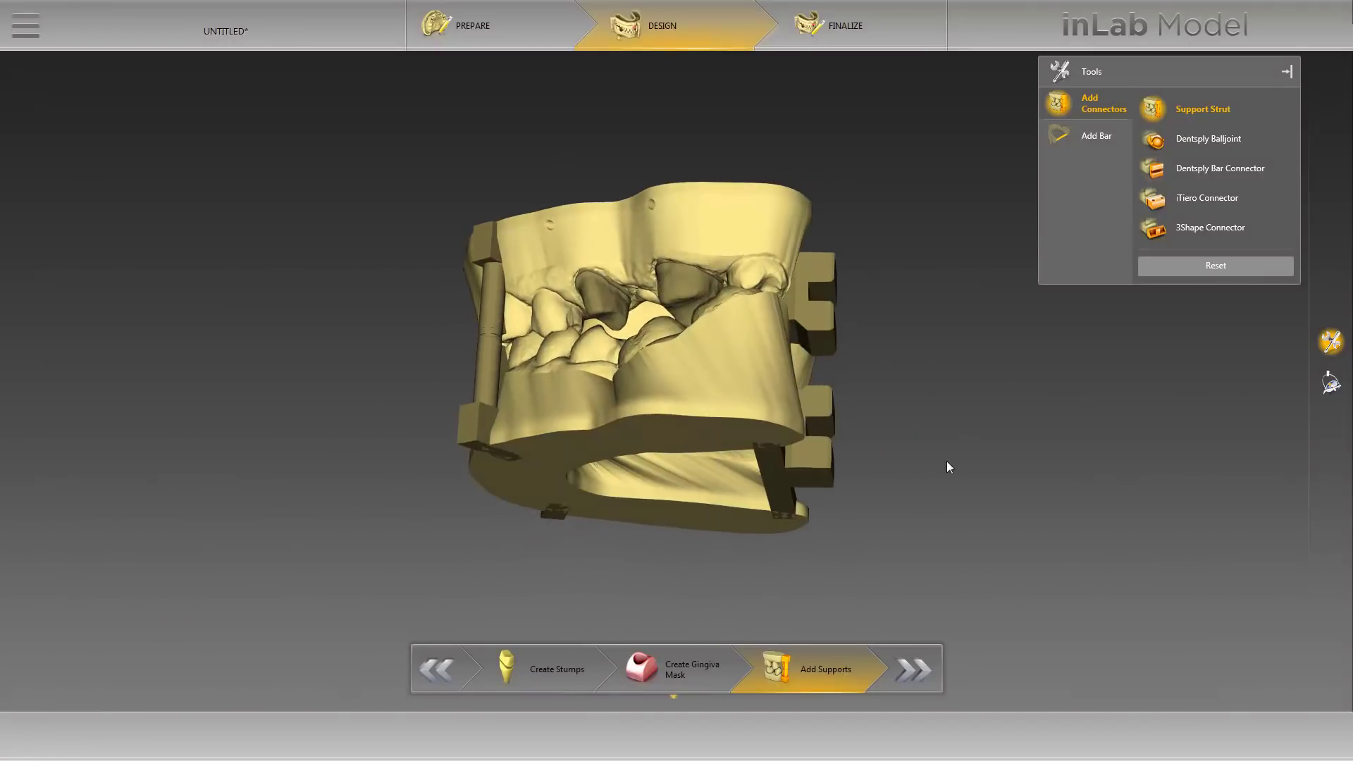
left_click(791, 296)
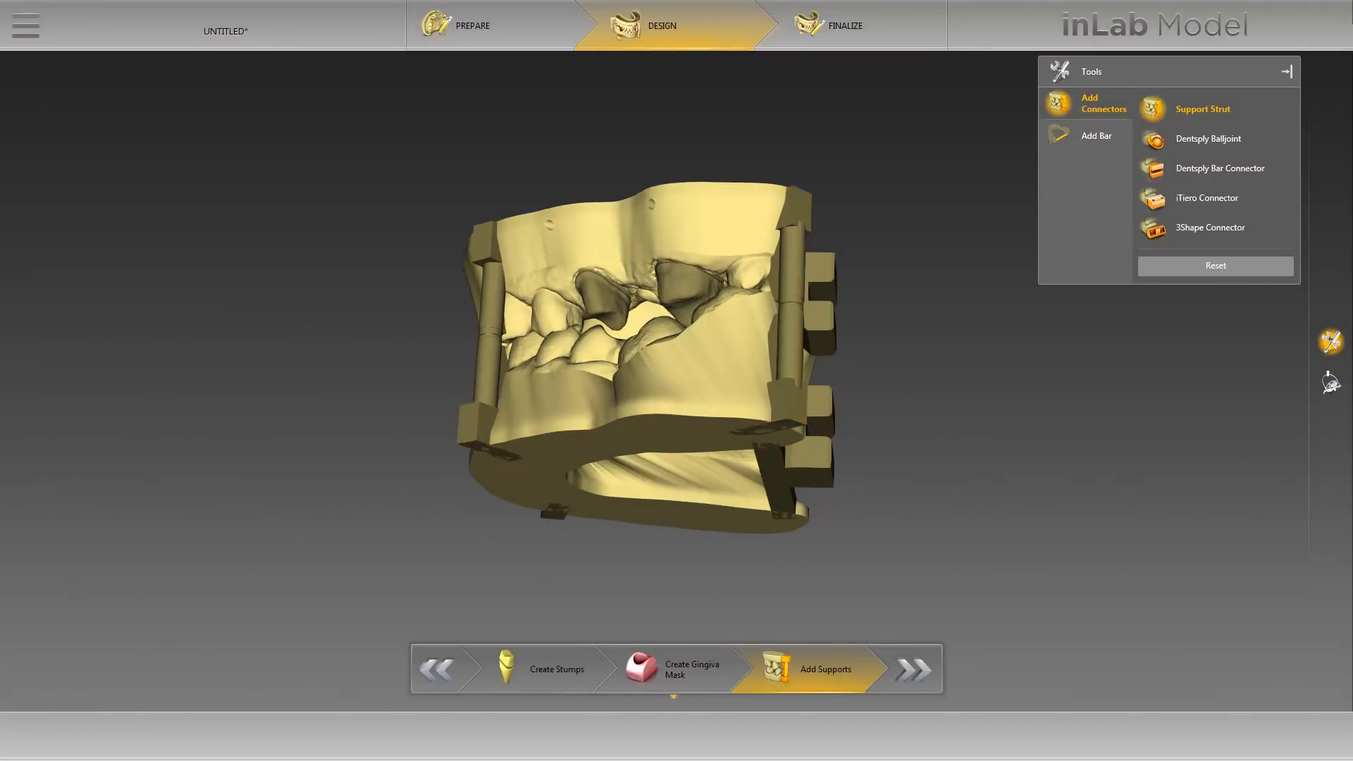
right_click_drag(681, 139, 406, 220)
right_click_drag(945, 384, 620, 204)
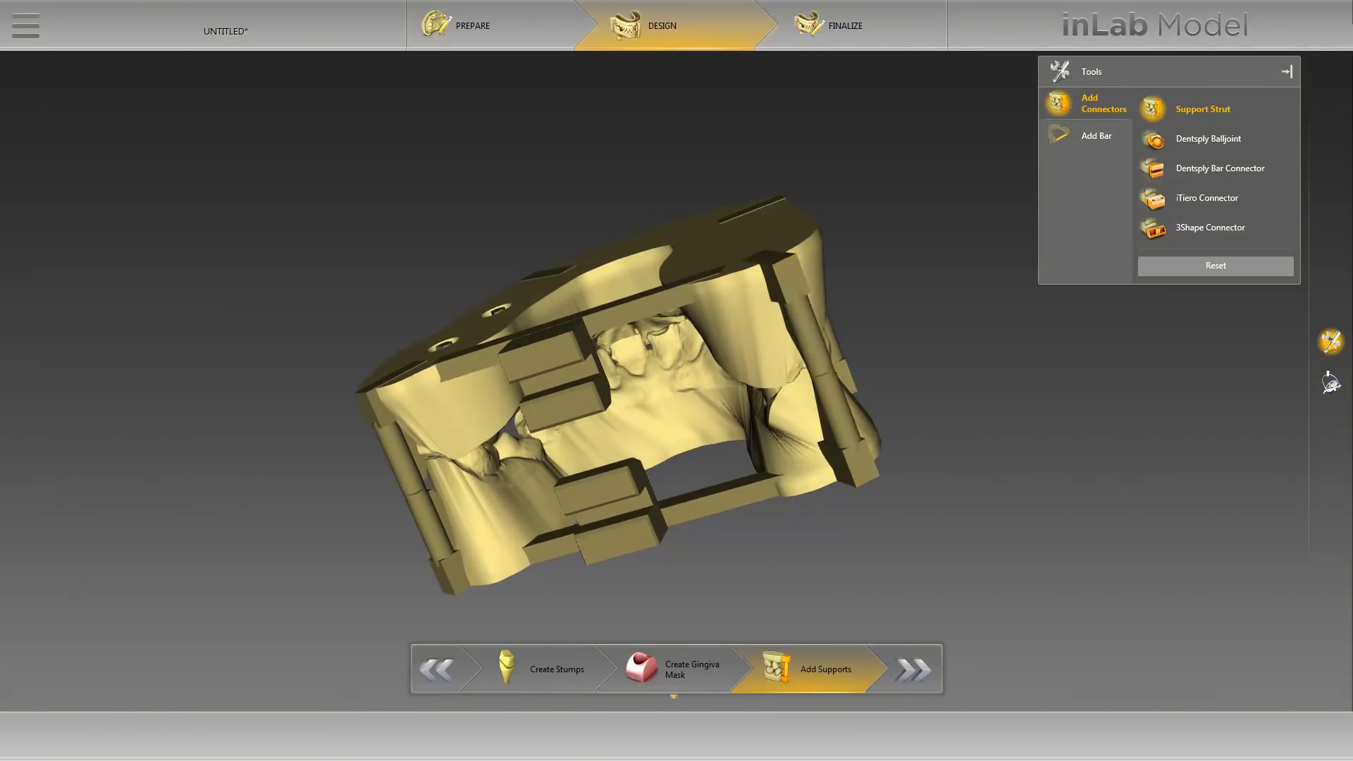
Step: Shift the front support strut on the side opposite the stumps outward from the models and adjust its rotation
right_click_drag(846, 423, 1015, 544)
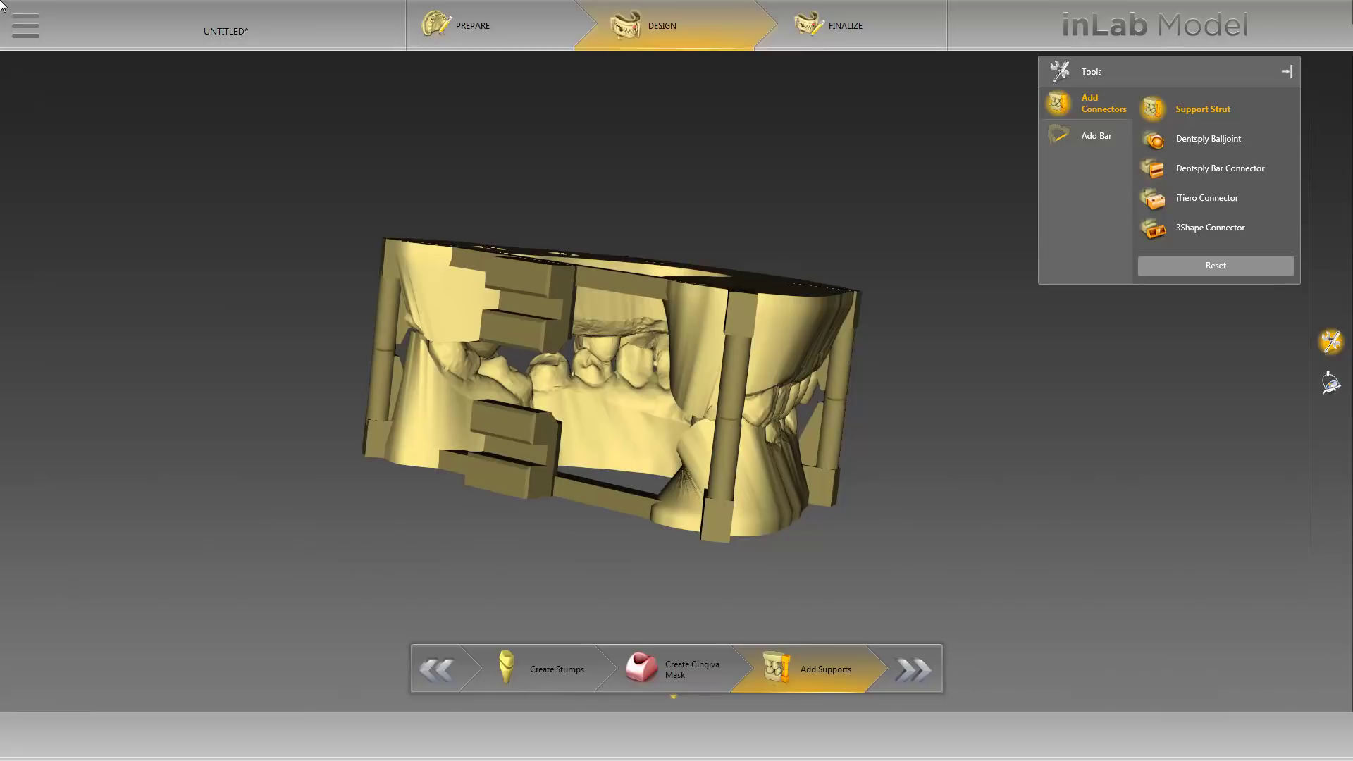
left_click(837, 399)
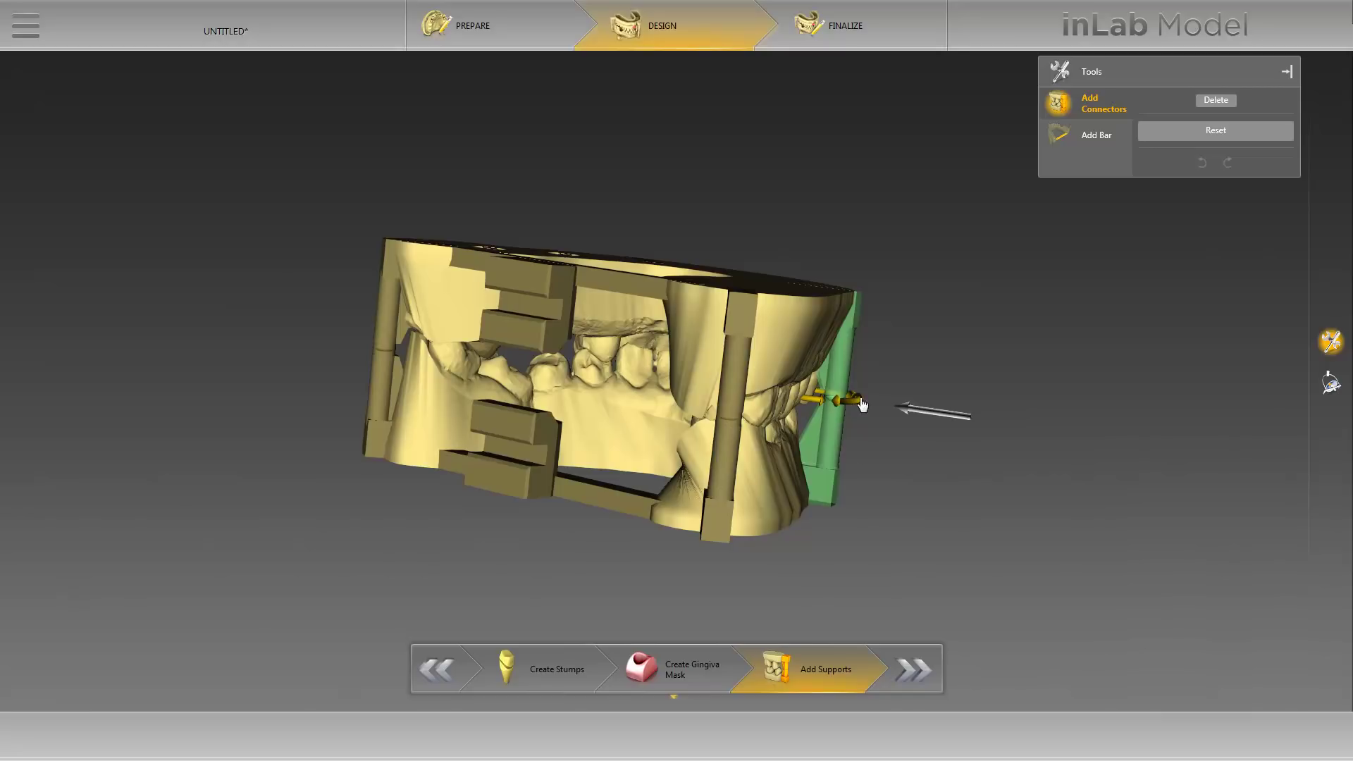
left_click_drag(937, 417, 968, 419)
middle_click_drag(968, 419, 582, 645)
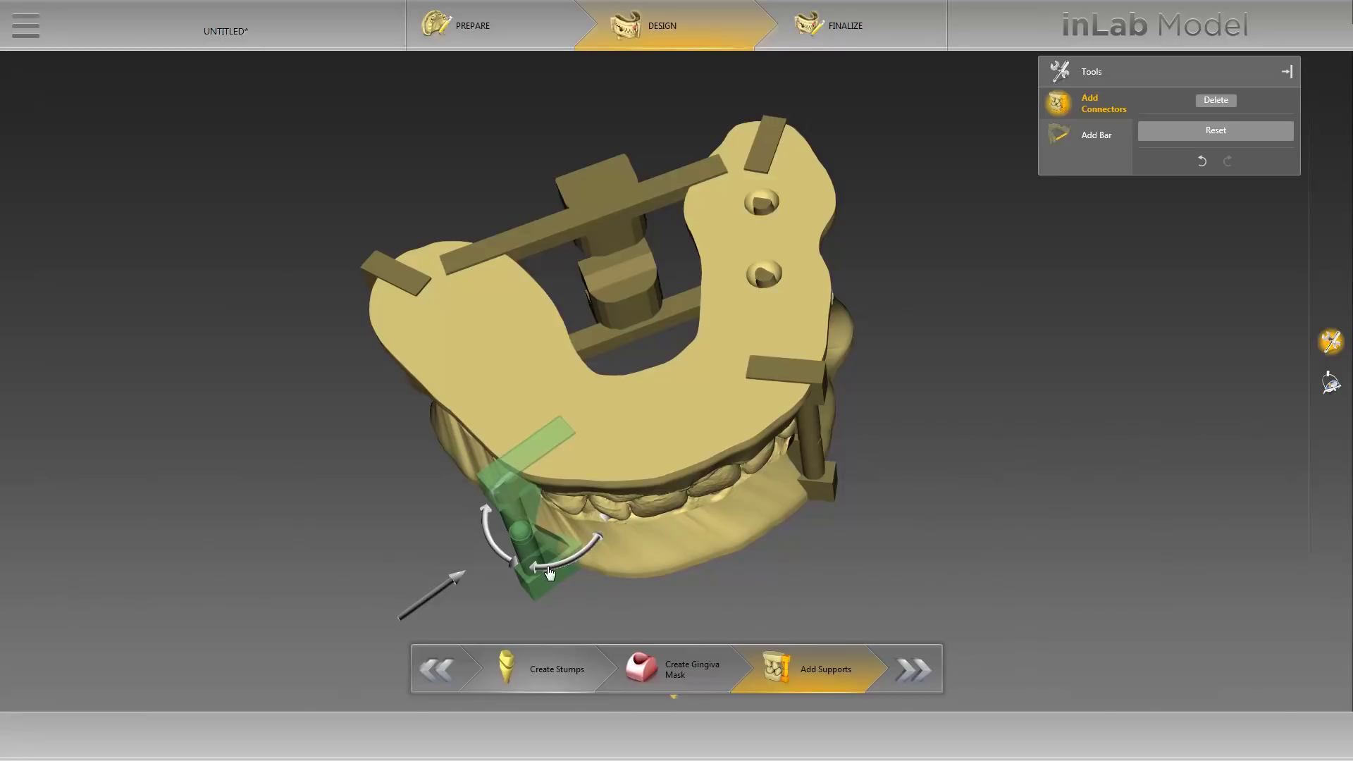
left_click_drag(546, 569, 620, 557)
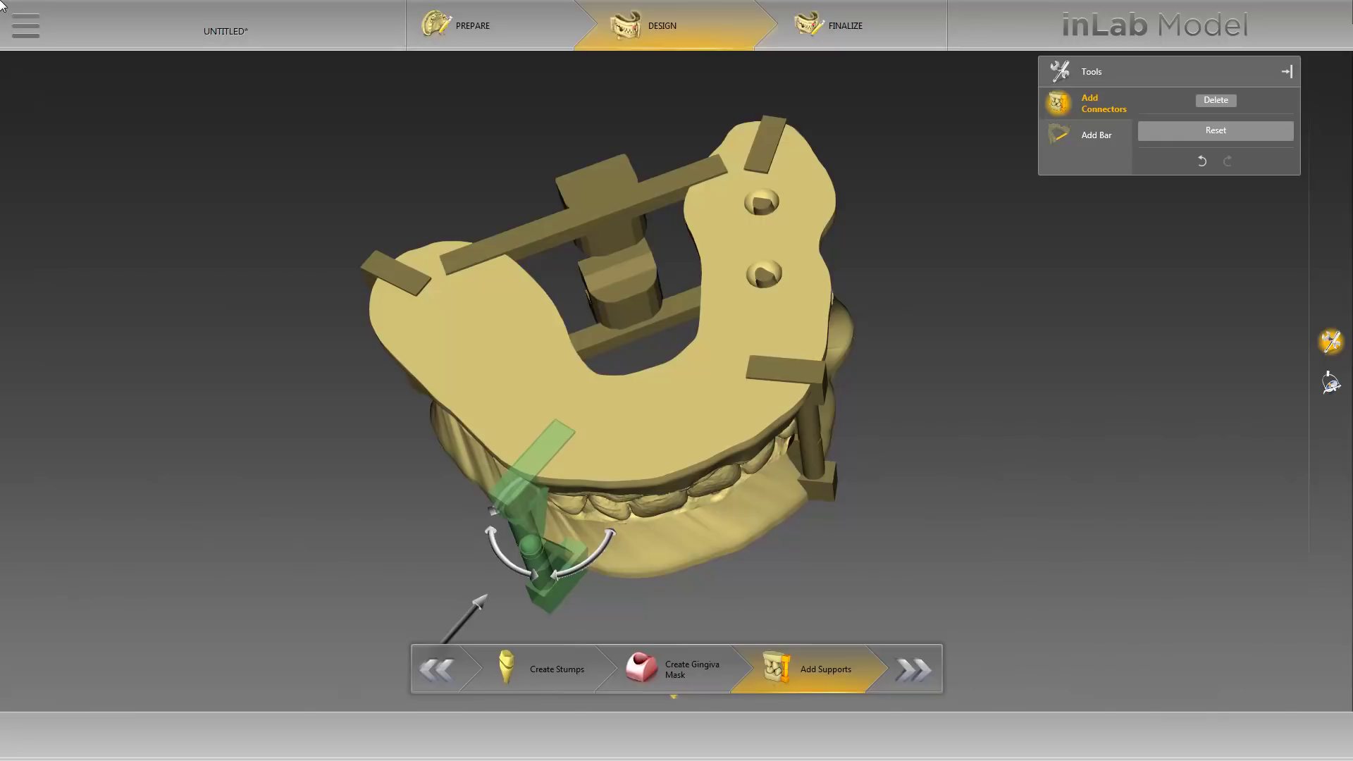
Step: Advance to the finalize phase and carve out the model from its base with a thickness of 3.00 mm
left_click(904, 665)
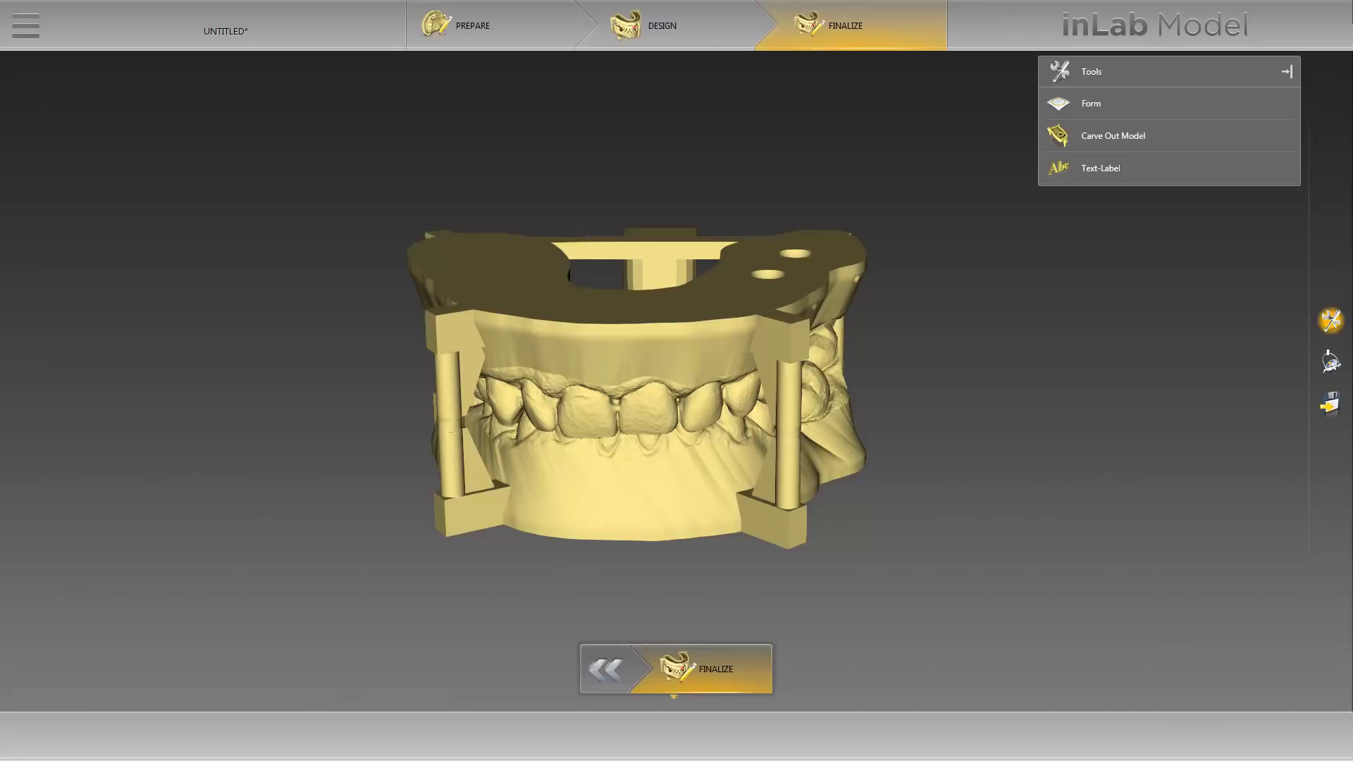
left_click_drag(906, 423, 787, 345)
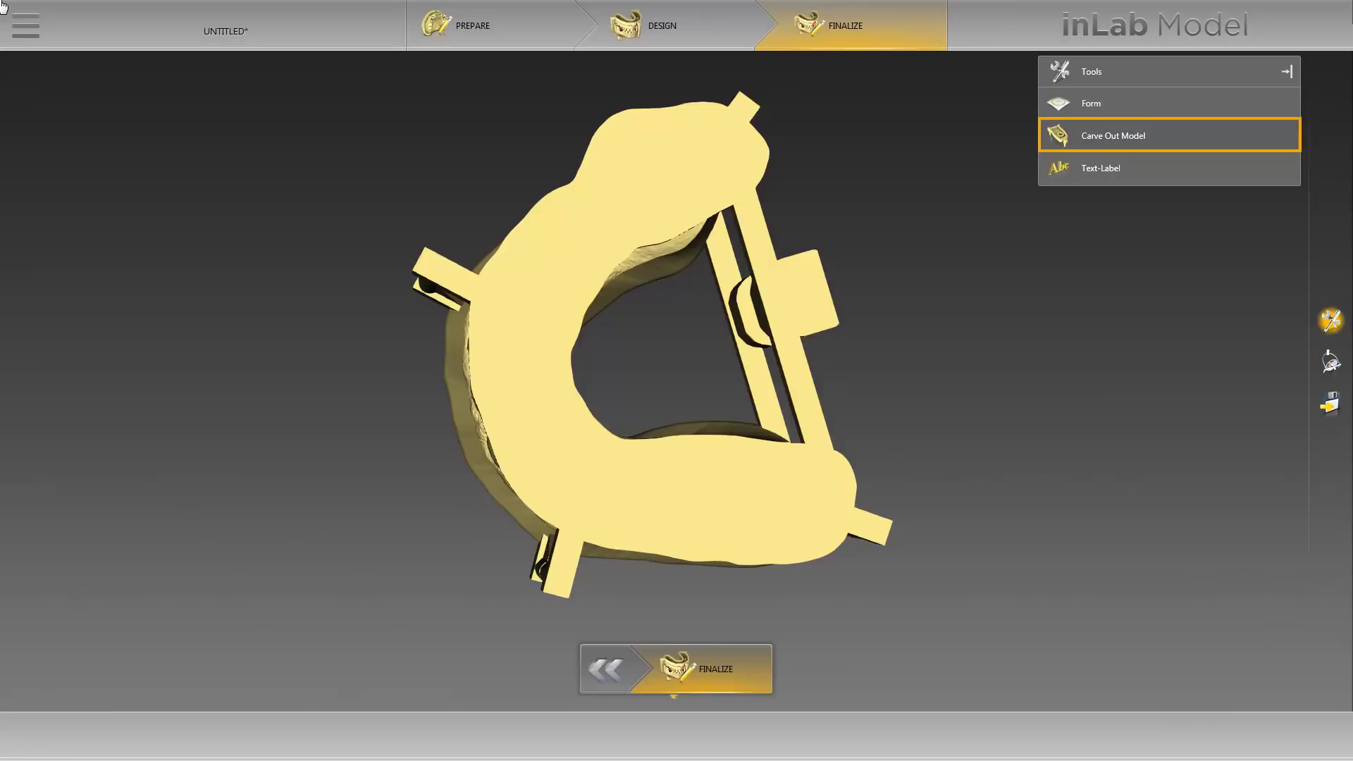
left_click(1093, 137)
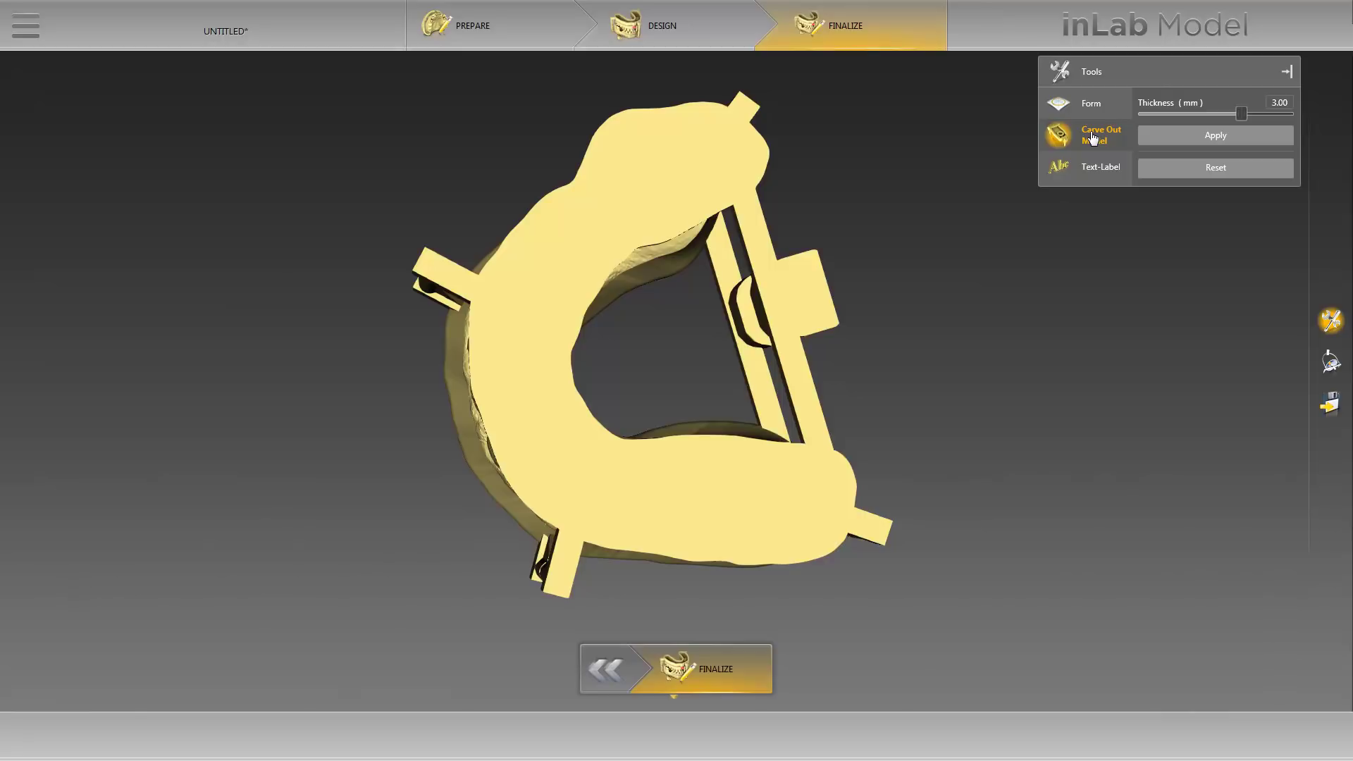
left_click(1226, 144)
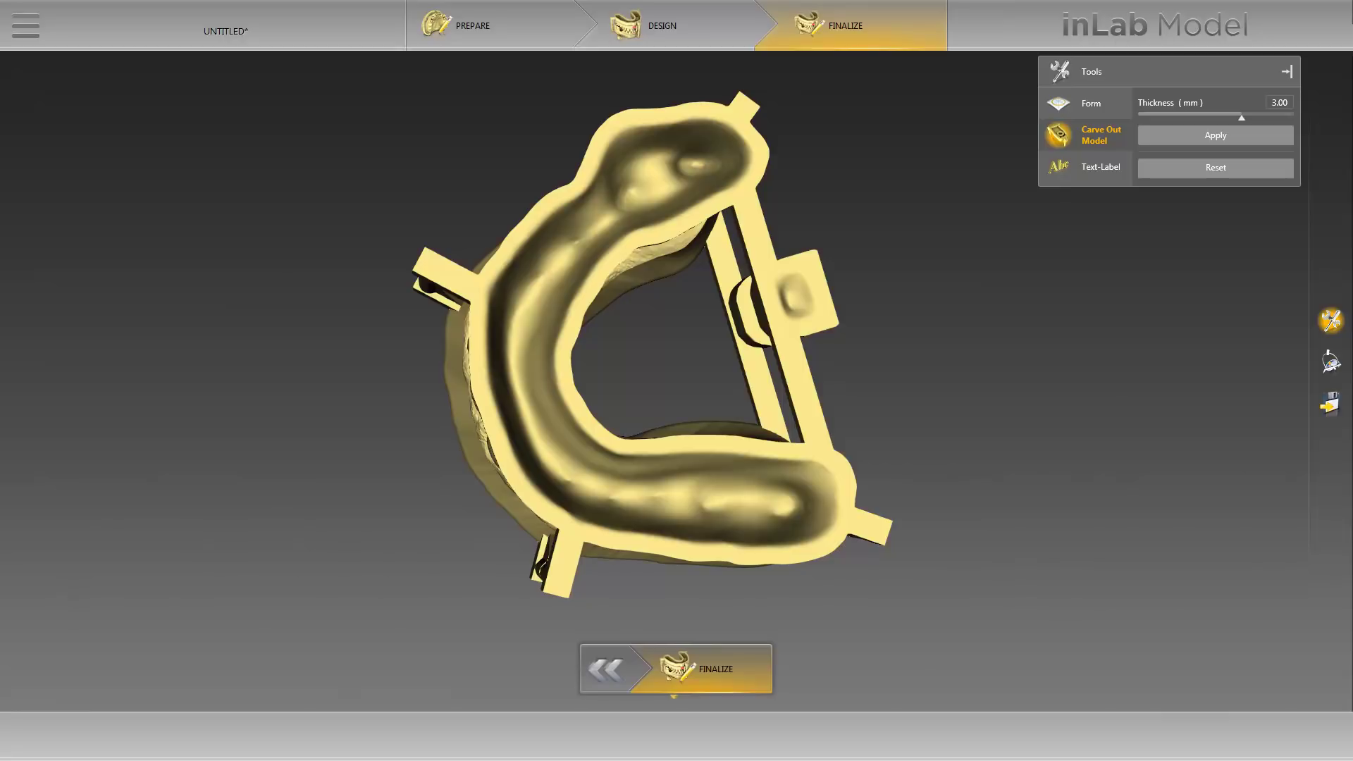
Step: Engrave the recessed text label "inLab" in 4.00 mm font on the lower model's side, beneath the prepared teeth
middle_click_drag(494, 70, 669, 547)
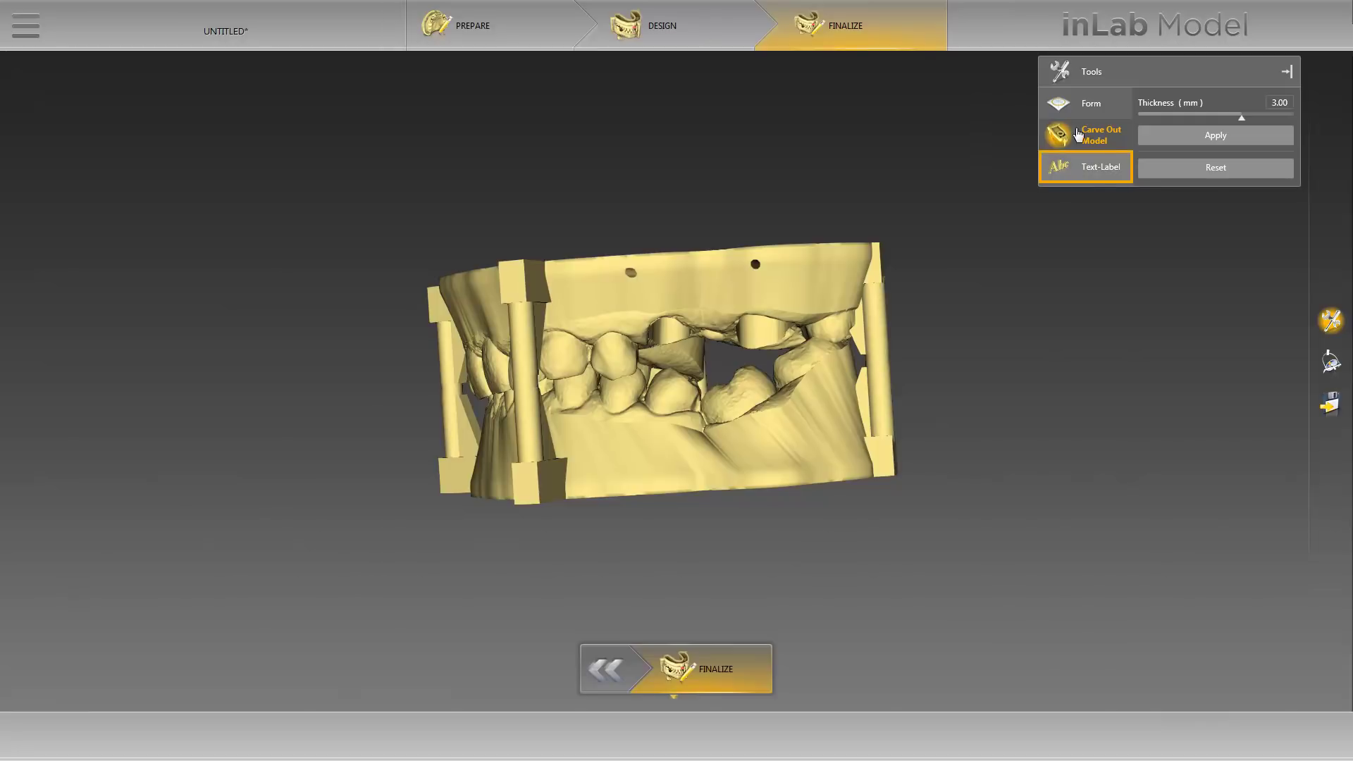
left_click(1097, 175)
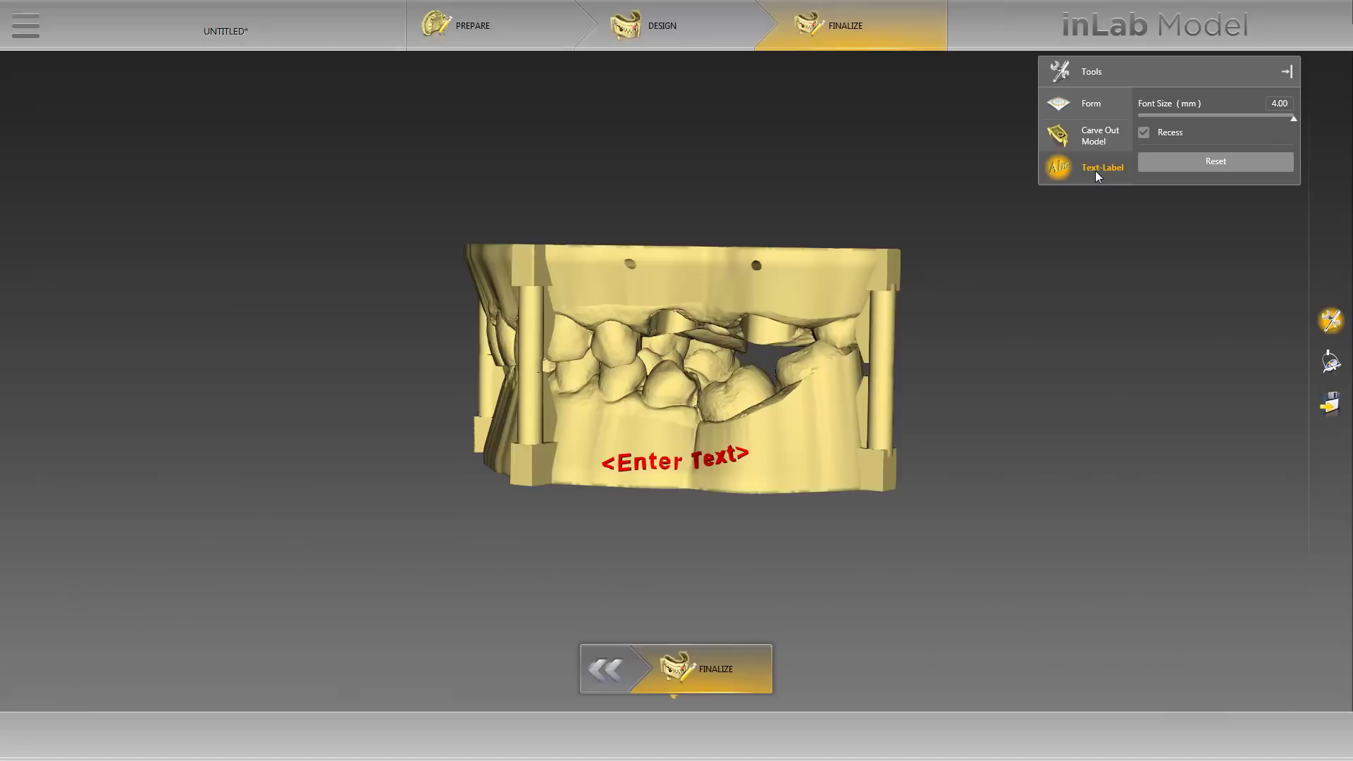
left_click(681, 463)
type("i")
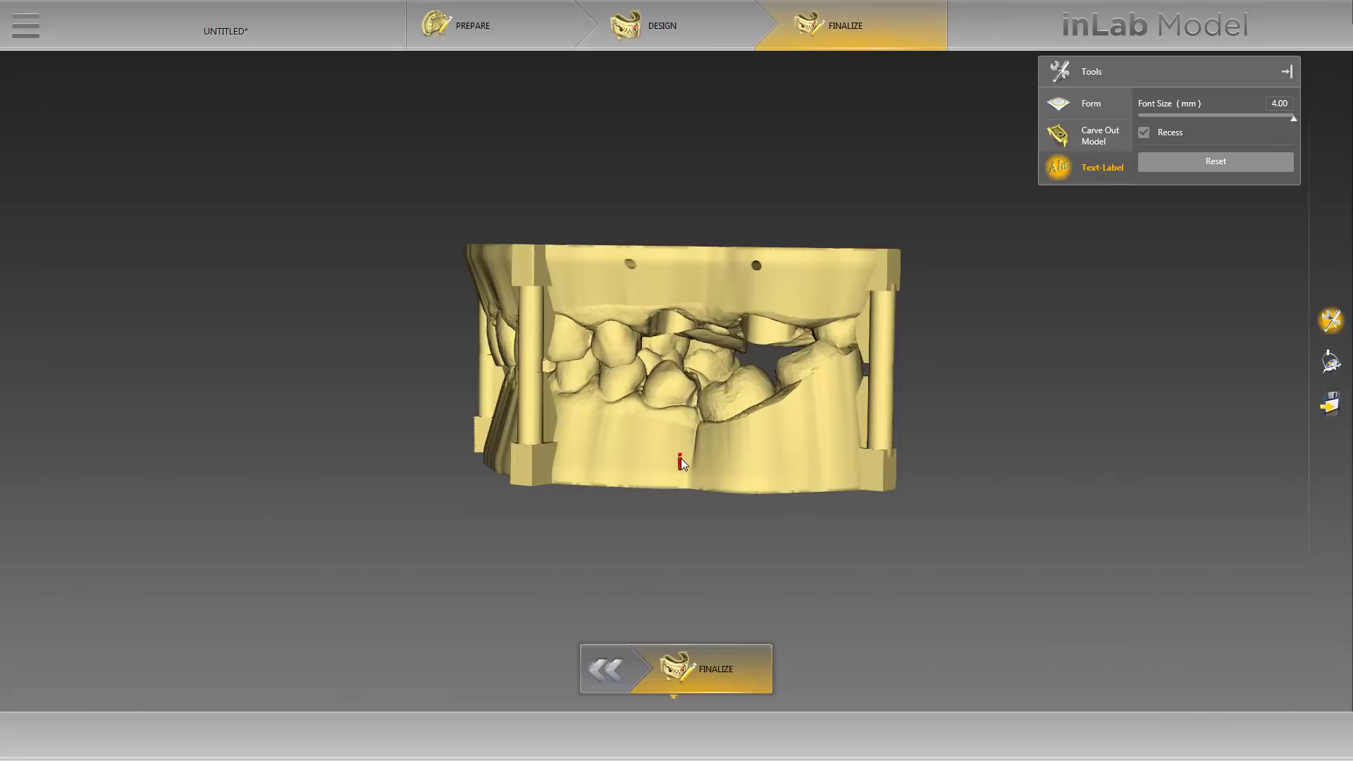
type("nLab")
key("Return")
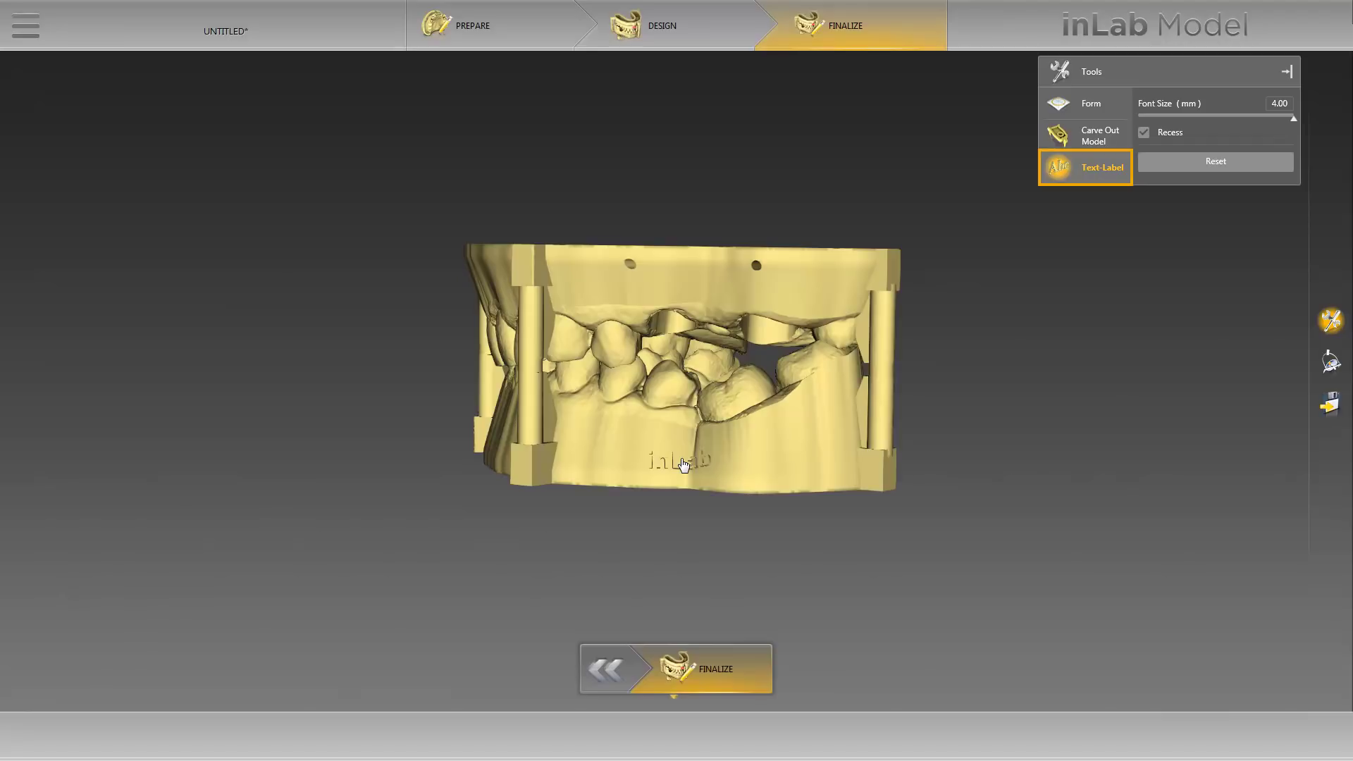
left_click(1092, 175)
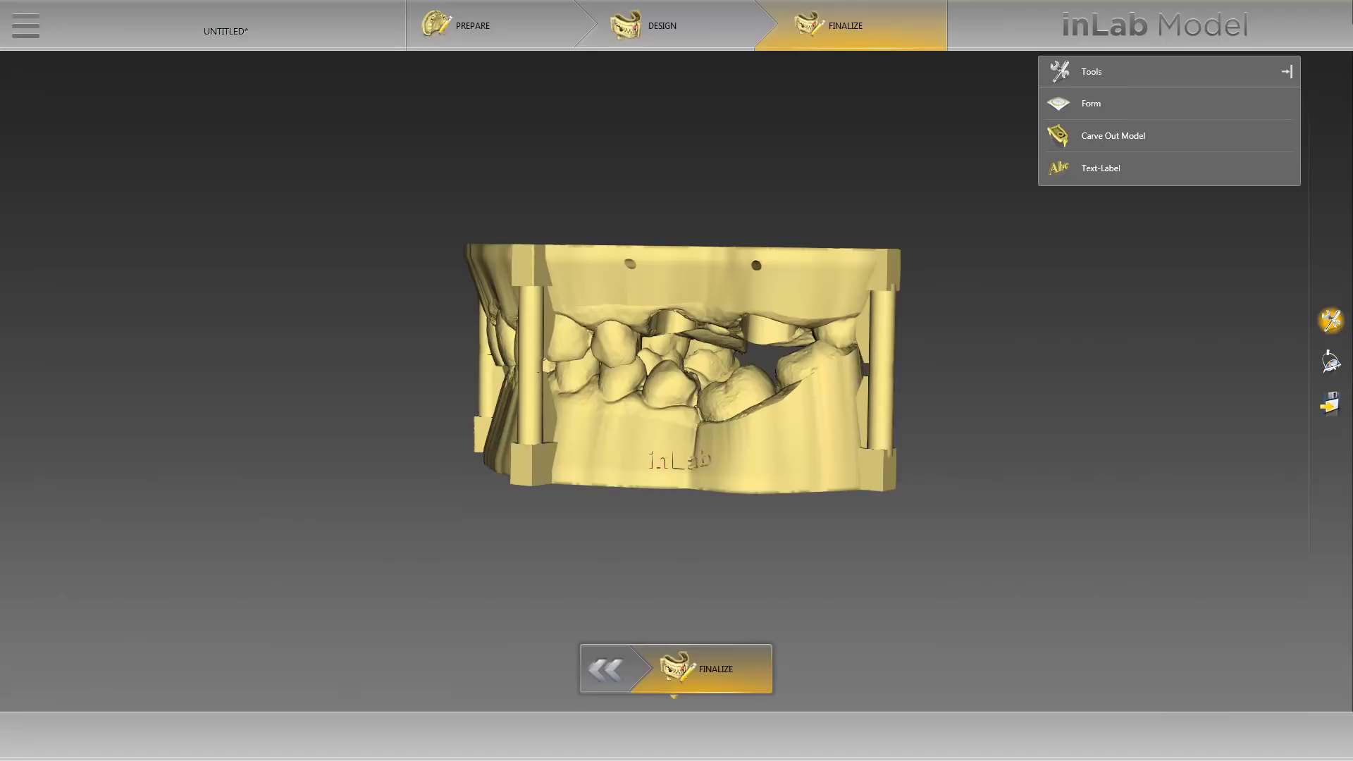
Step: Export the models as separate STL files named "Patient 1" into the desktop inlab folder, with Single STL-File disabled
middle_click_drag(1000, 380, 1127, 331)
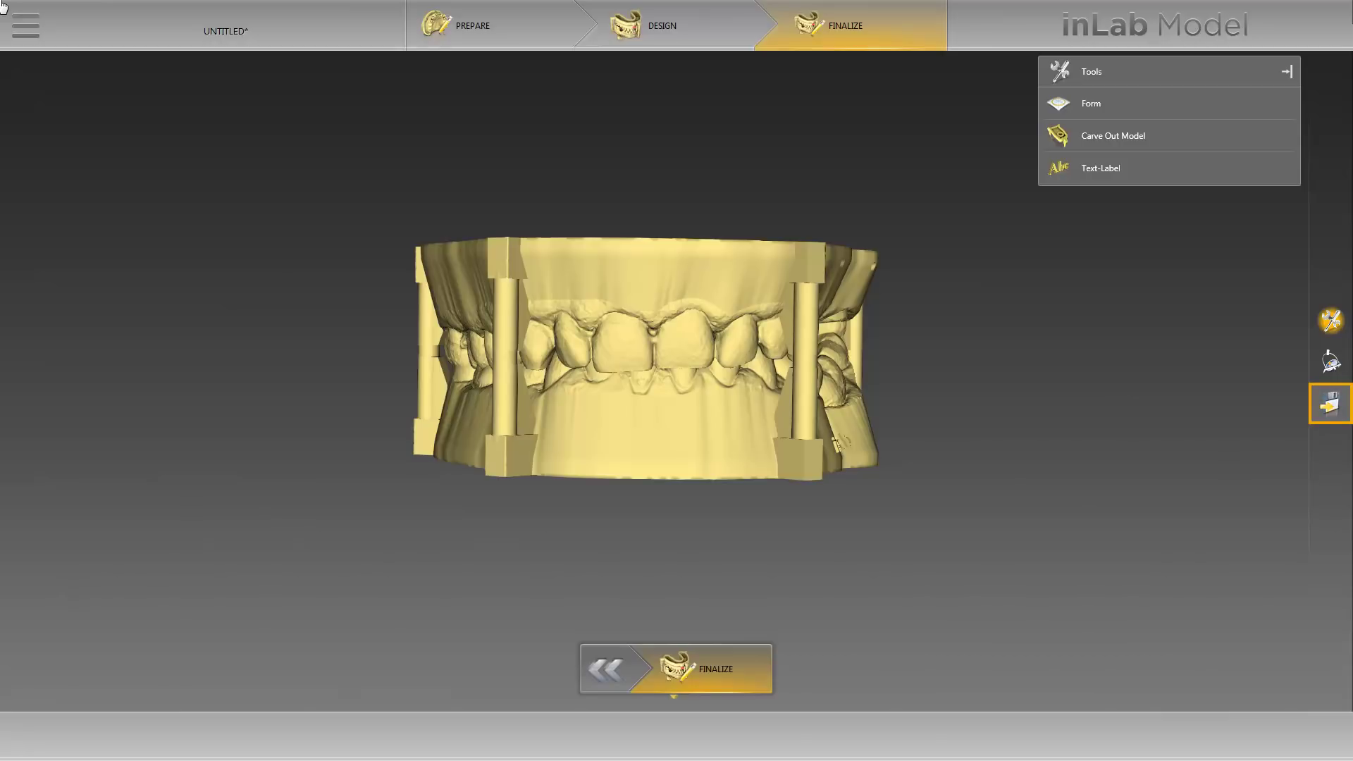
left_click(1328, 401)
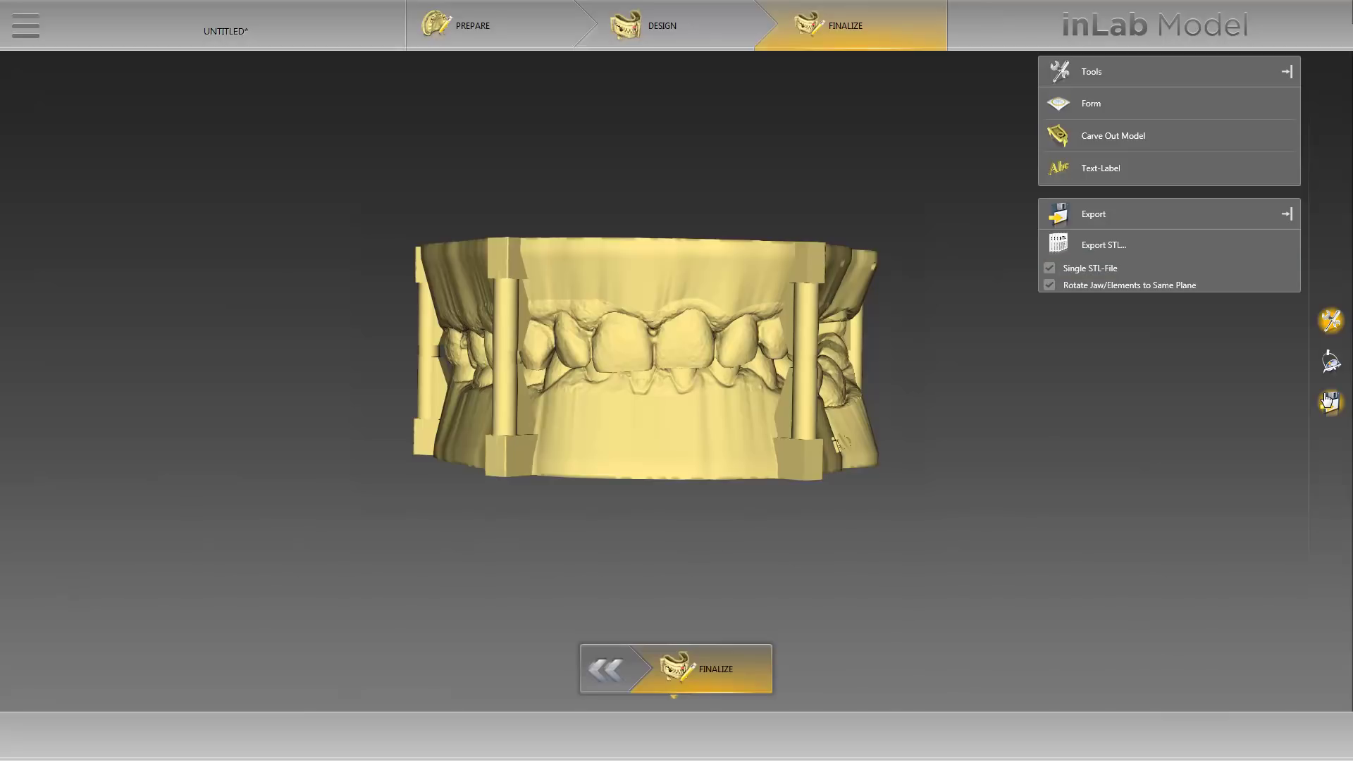
left_click(1049, 270)
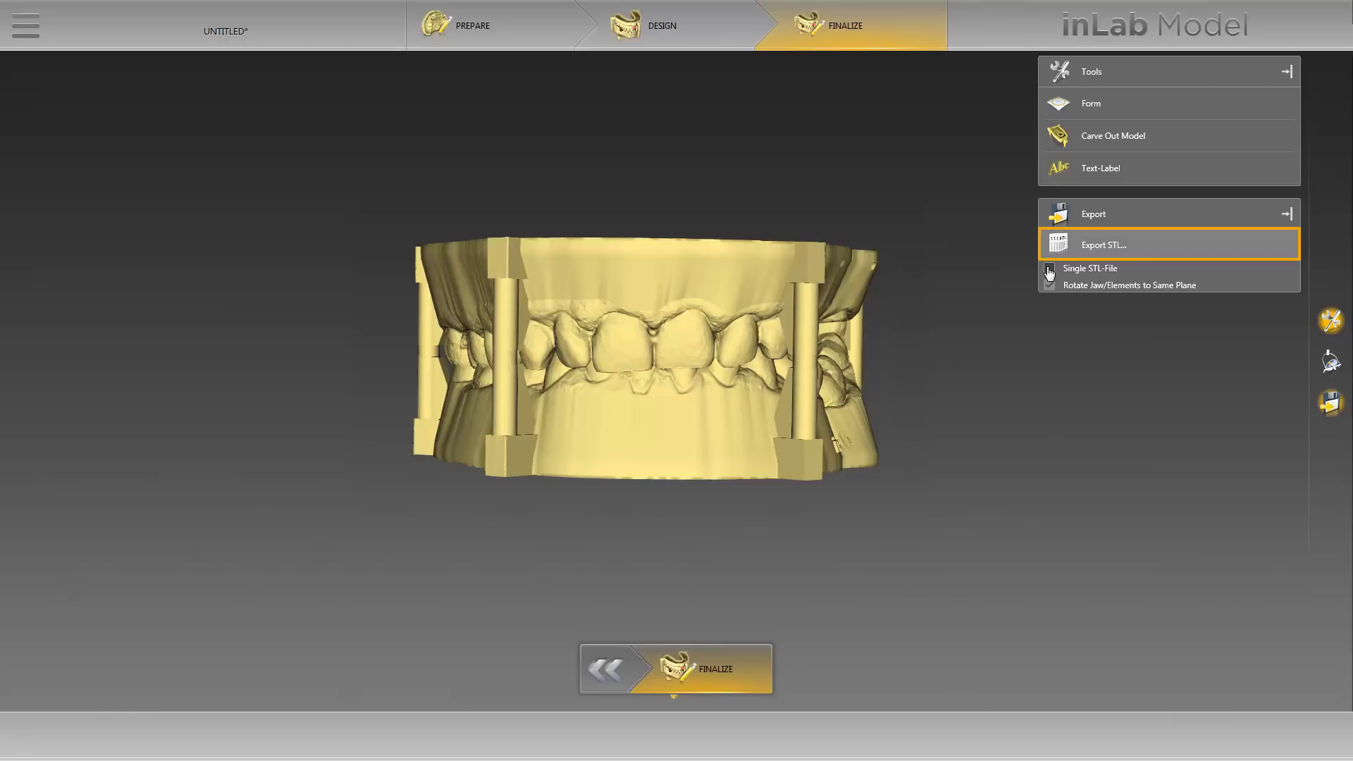
left_click(1061, 246)
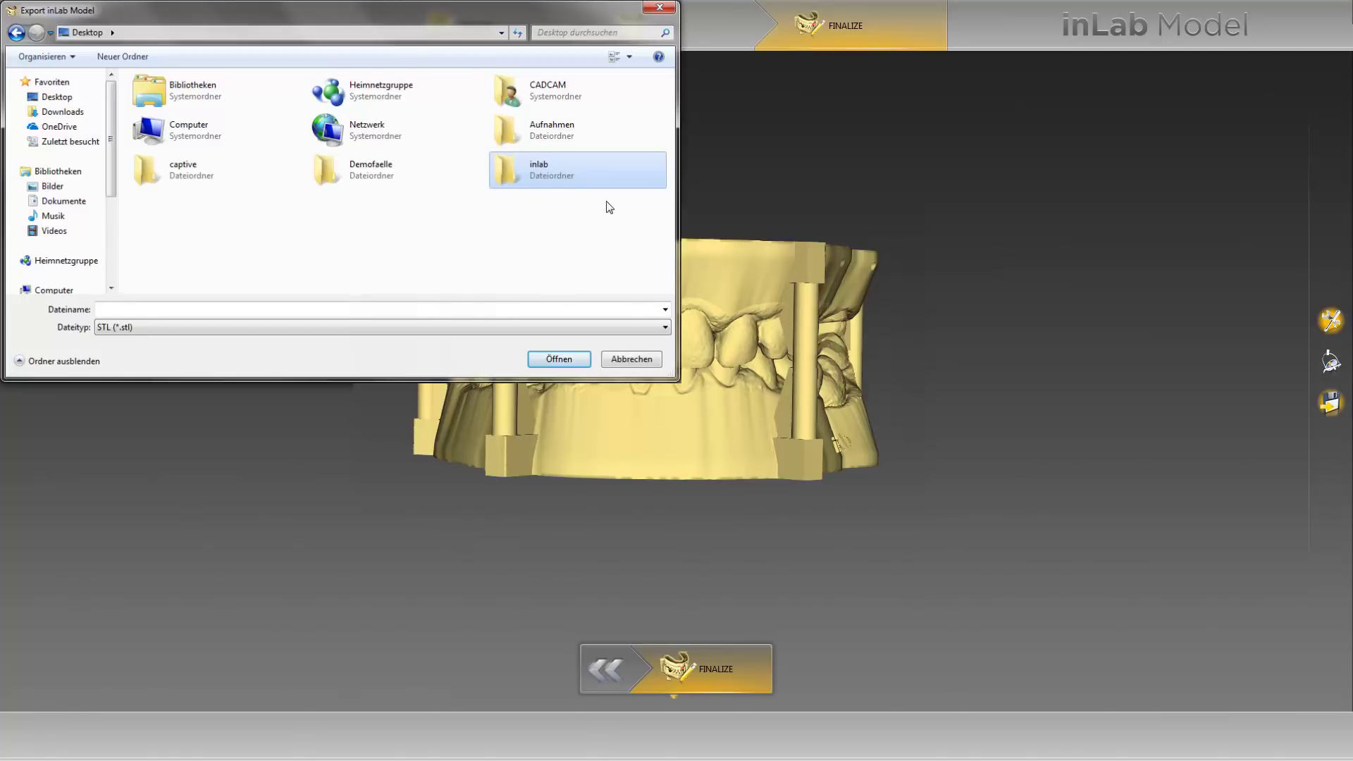
double_click(573, 173)
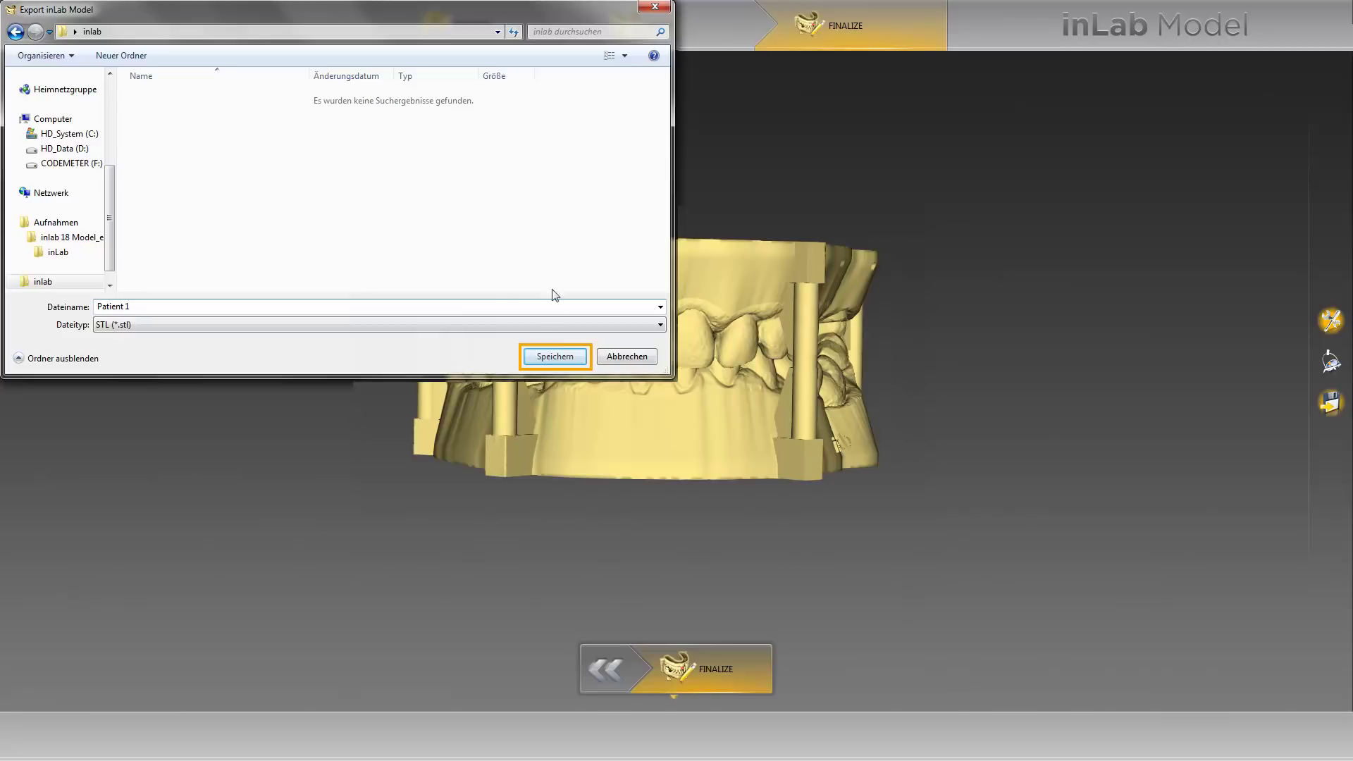
left_click(554, 358)
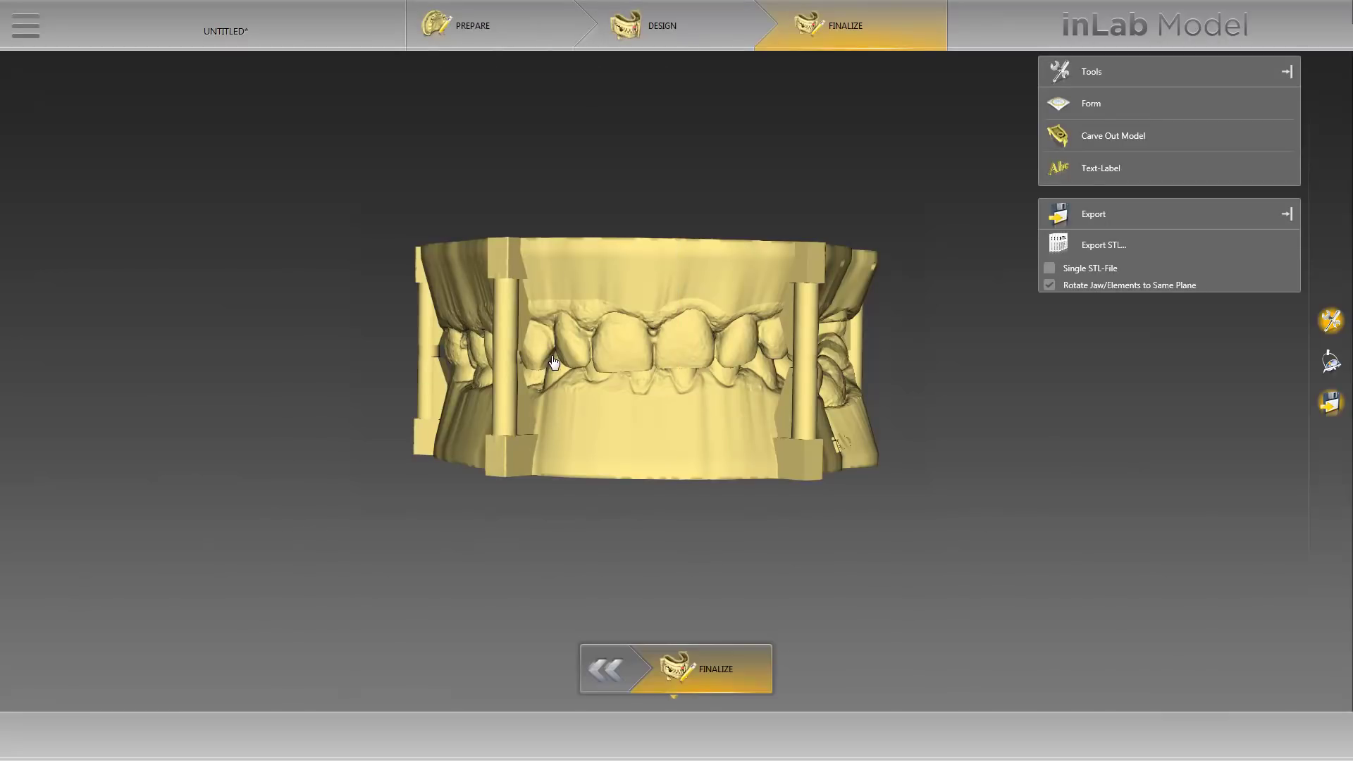
Step: Switch to the desktop and open the inlab folder to check the exported STL files
left_click(1281, 20)
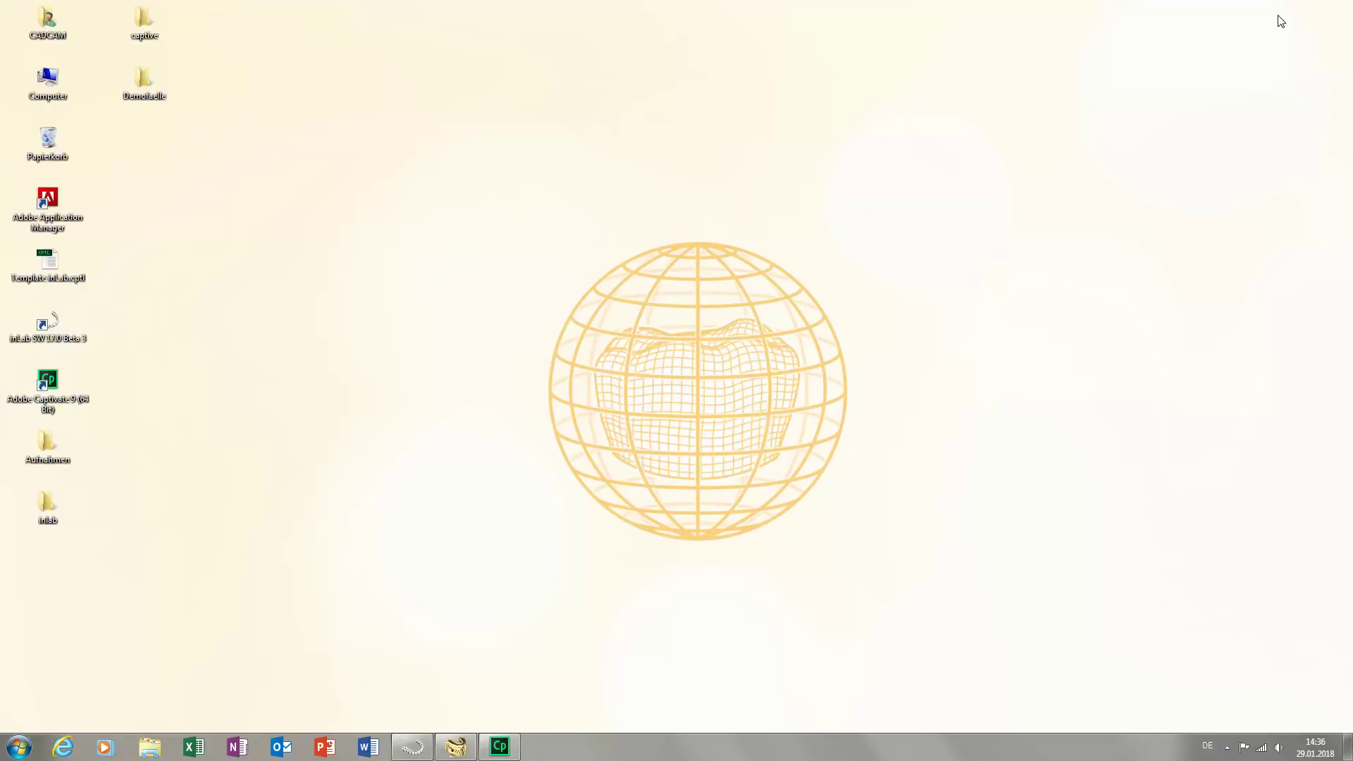
double_click(47, 502)
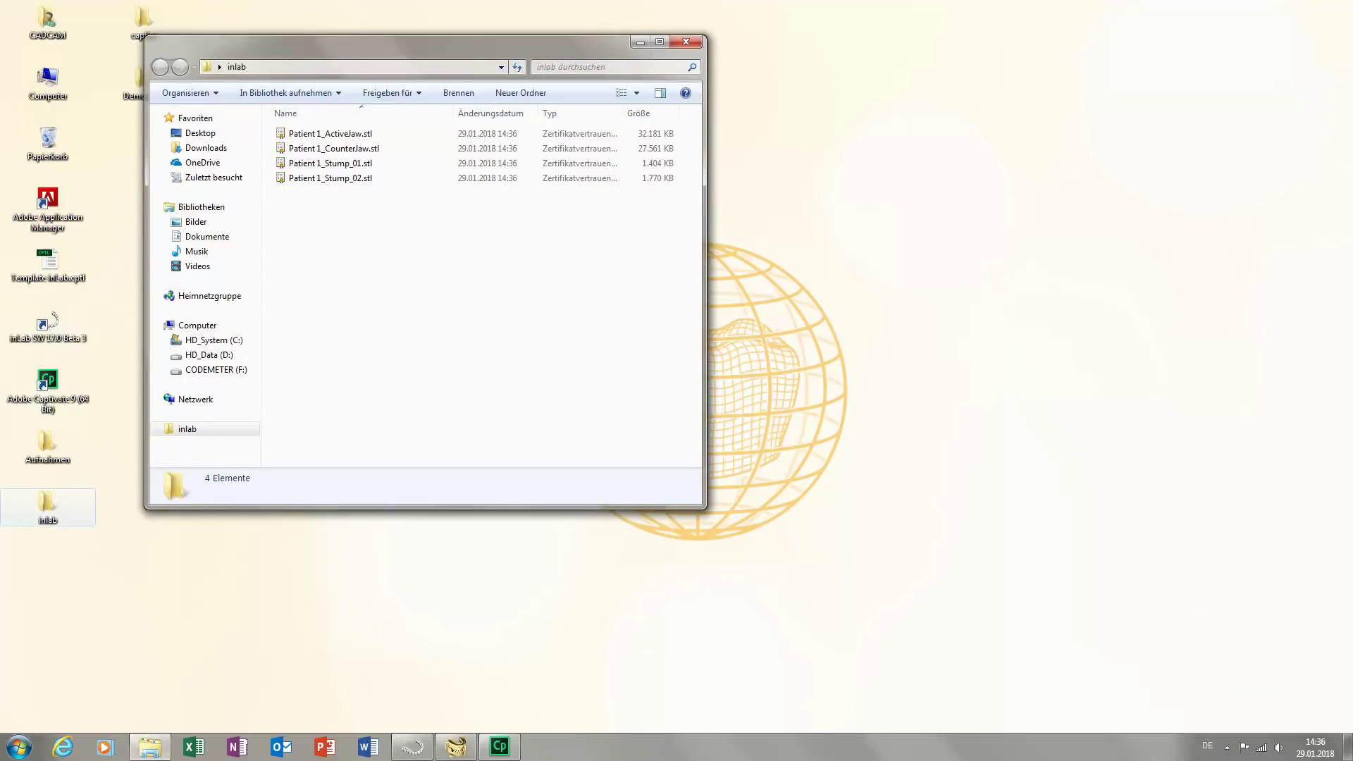